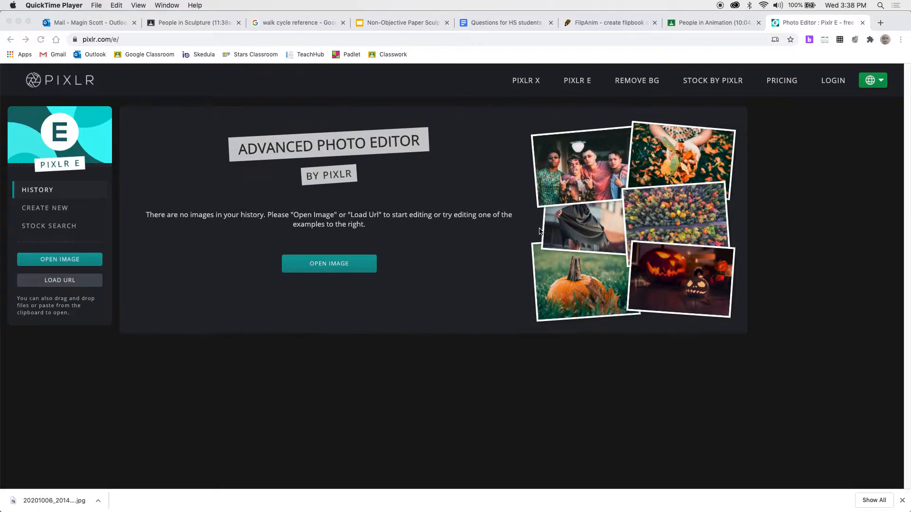
Search the web for pixlr in a new browser tab and open the advanced Pixlr E editor
{"action": "left_click", "coordinate": [881, 23]}
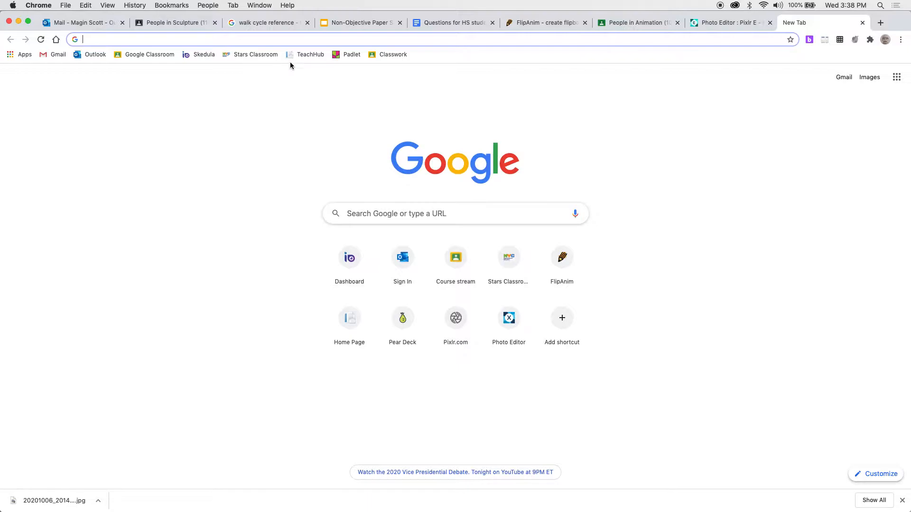
{"action": "left_click", "coordinate": [351, 212]}
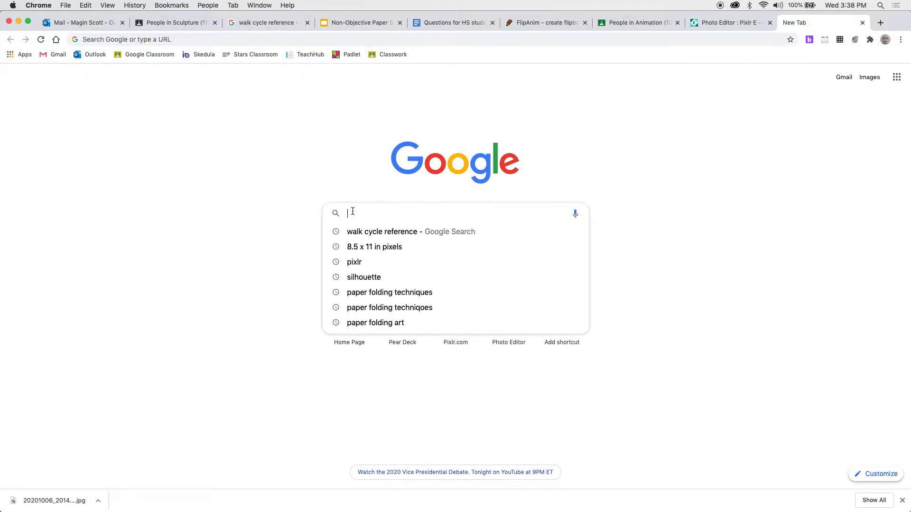
{"action": "type", "text": "pi"}
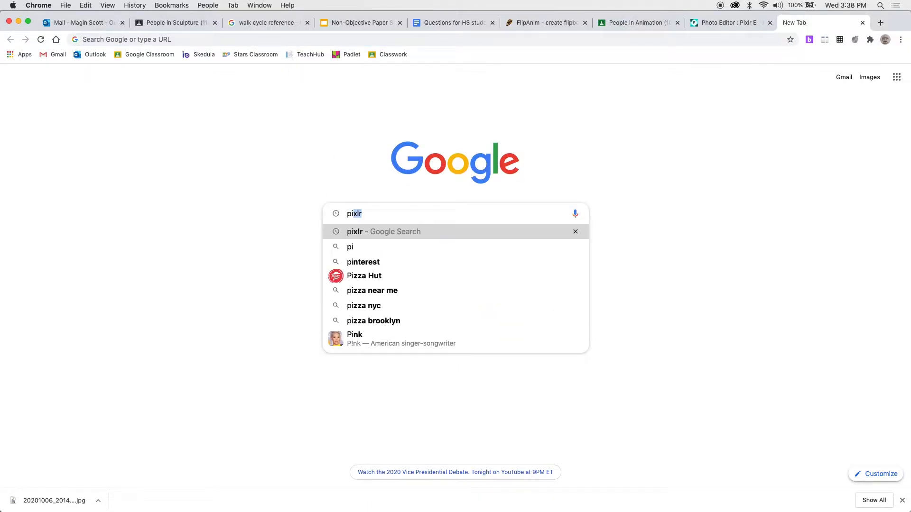
{"action": "type", "text": "xlr"}
{"action": "key", "text": "Return"}
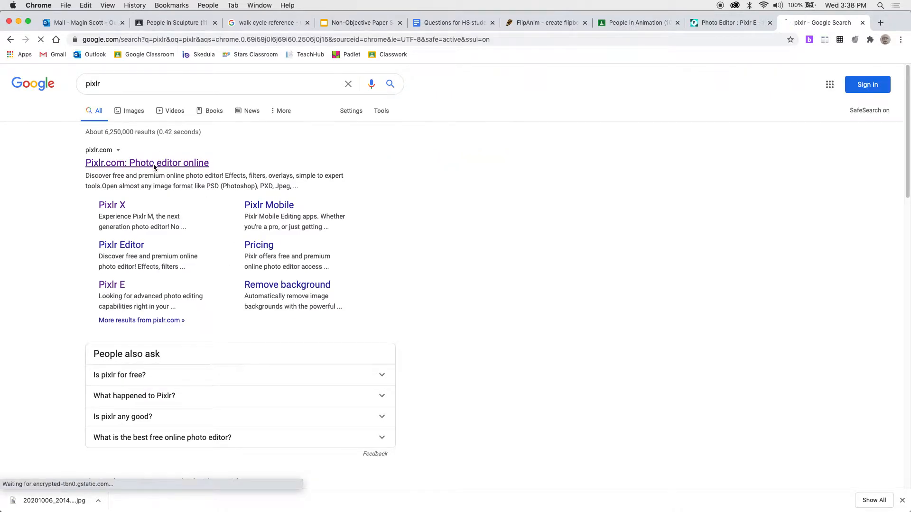
{"action": "left_click", "coordinate": [154, 163]}
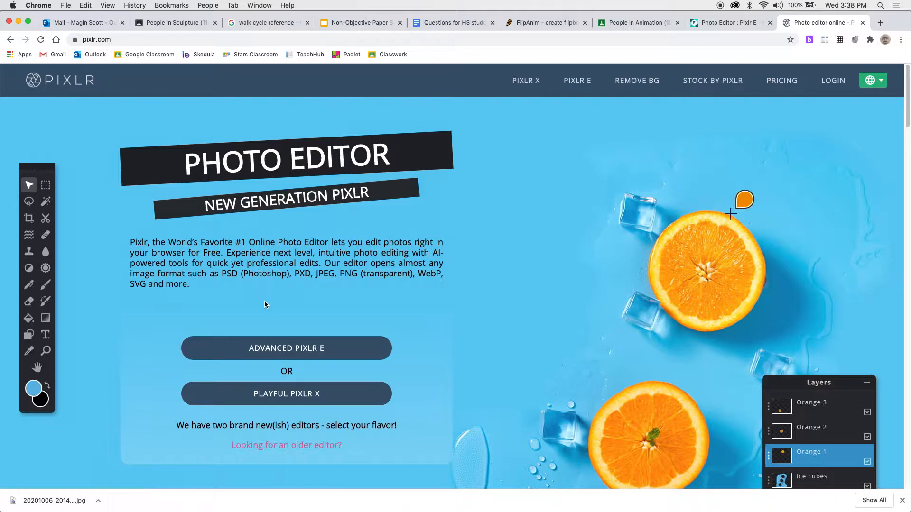
{"action": "left_click", "coordinate": [261, 350]}
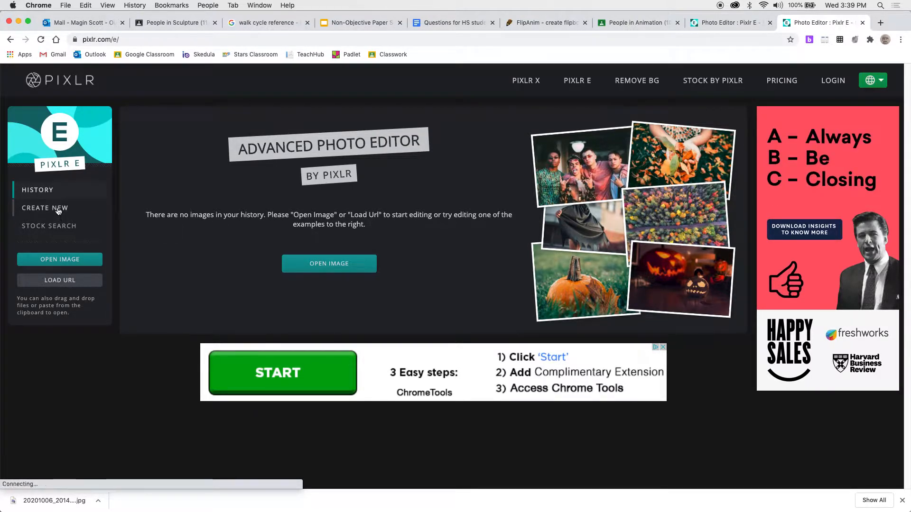
Open the photo 20201006_201444.jpg from Downloads, pre-resized to Full HD at 1920 x 1440 px
{"action": "left_click", "coordinate": [70, 261]}
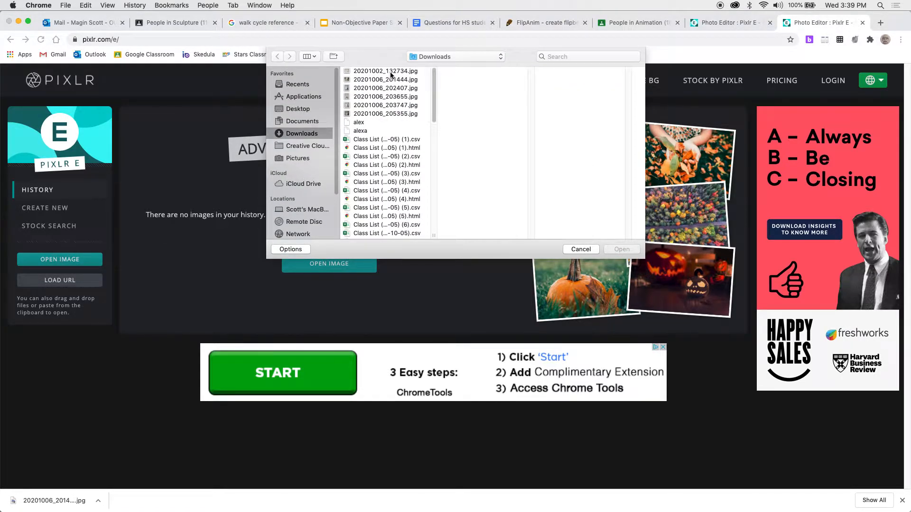
{"action": "left_click", "coordinate": [391, 72]}
{"action": "left_click", "coordinate": [392, 82]}
{"action": "left_click", "coordinate": [391, 89]}
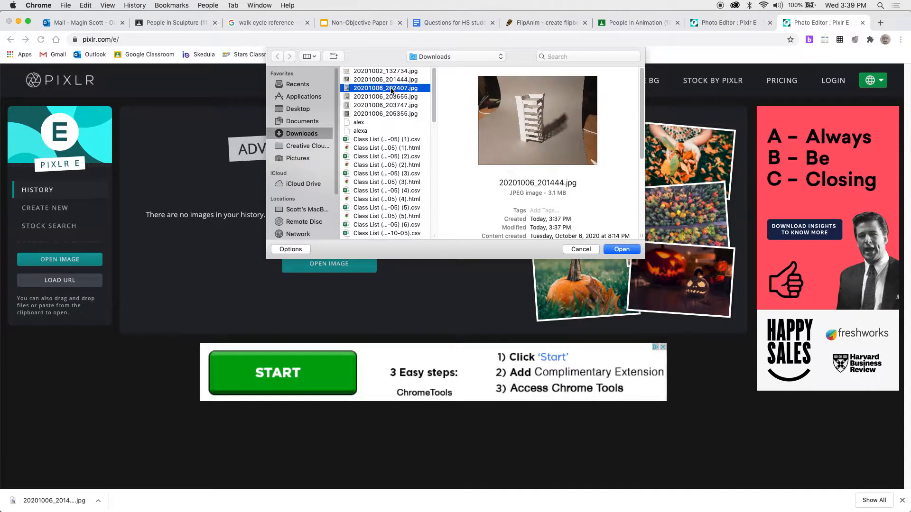
{"action": "left_click", "coordinate": [392, 81]}
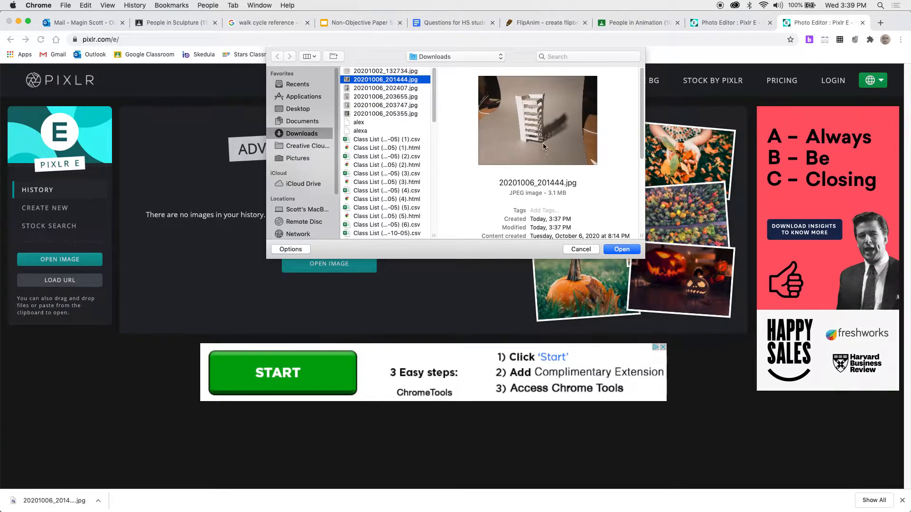
{"action": "left_click", "coordinate": [624, 251]}
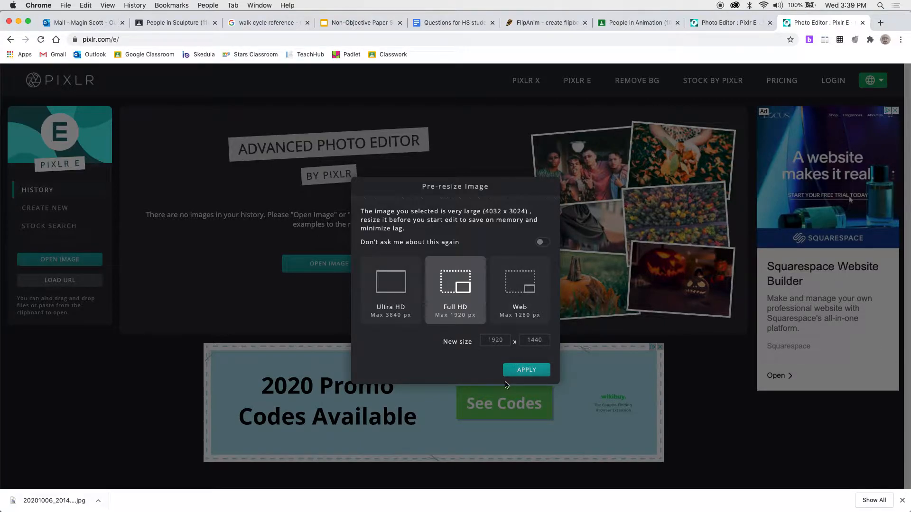
{"action": "left_click", "coordinate": [523, 372]}
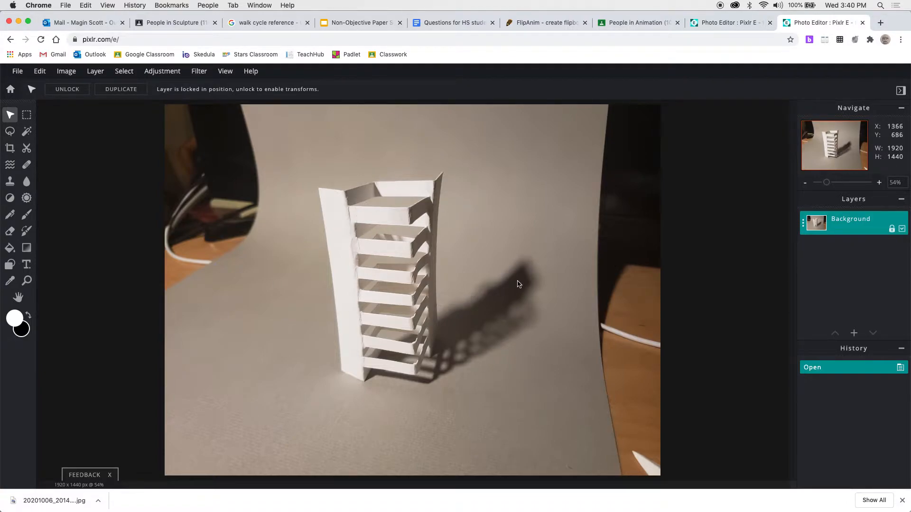
Frame a crop area of about 1190 by 1223 px around the paper sculpture and its shadow
{"action": "left_click", "coordinate": [13, 150]}
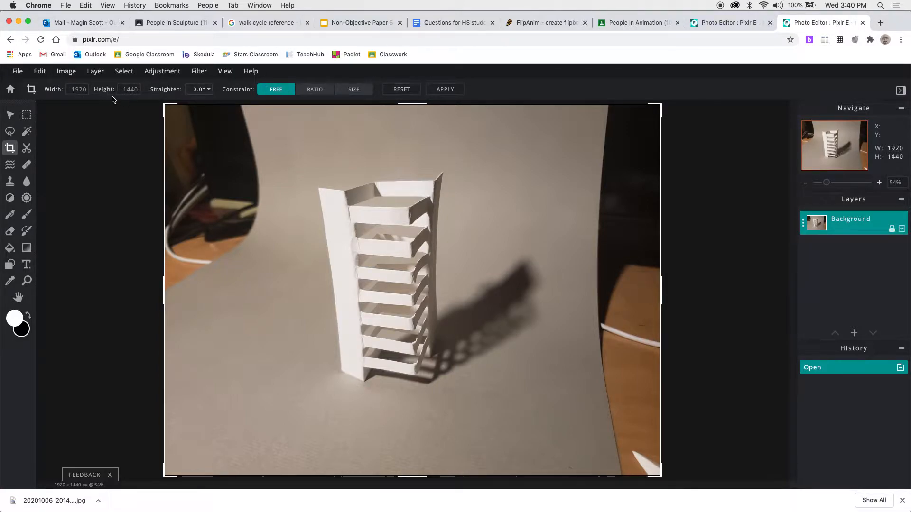
{"action": "left_click", "coordinate": [166, 106]}
{"action": "left_click_drag", "start_coordinate": [165, 106], "coordinate": [278, 125]}
{"action": "left_click_drag", "start_coordinate": [661, 131], "coordinate": [551, 121]}
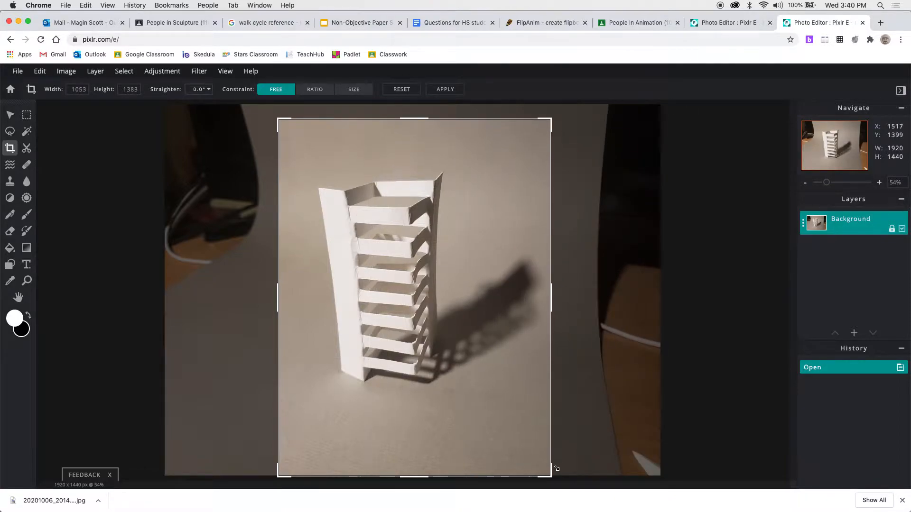
{"action": "left_click_drag", "start_coordinate": [551, 478], "coordinate": [570, 423]}
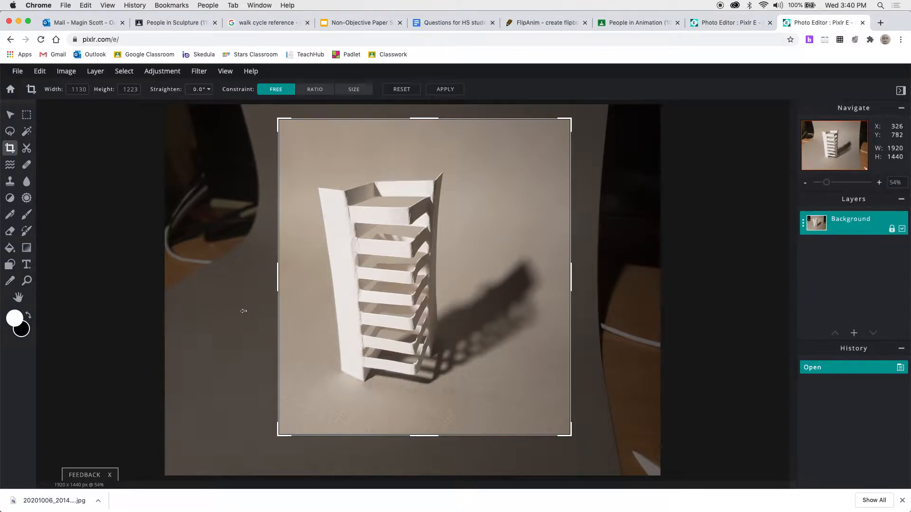
{"action": "mouse_move", "coordinate": [273, 293]}
{"action": "left_mouse_down"}
{"action": "mouse_move", "coordinate": [246, 289]}
{"action": "mouse_move", "coordinate": [291, 287]}
{"action": "mouse_move", "coordinate": [261, 285]}
{"action": "left_mouse_up"}
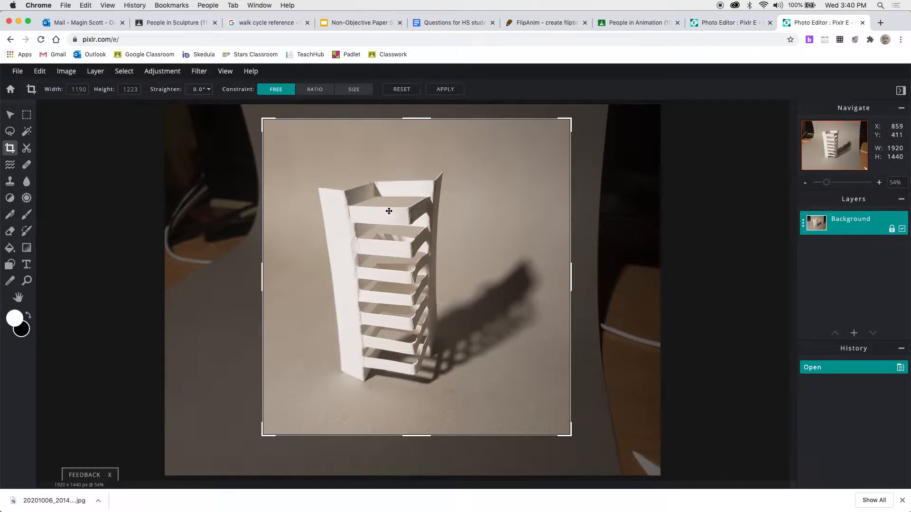
{"action": "left_click_drag", "start_coordinate": [394, 285], "coordinate": [403, 264]}
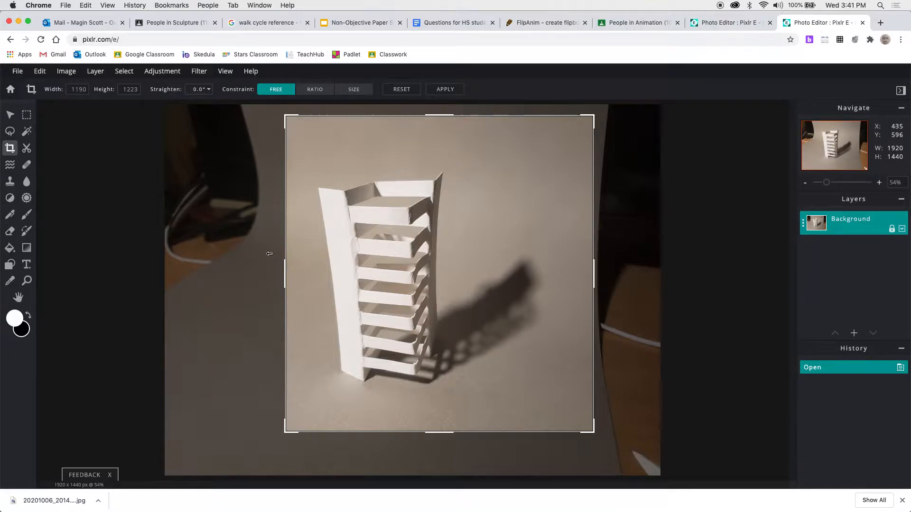
Make the crop frame square by setting its height to 1190 px, and nudge it slightly over the sculpture
{"action": "left_click", "coordinate": [125, 90]}
{"action": "double_click", "coordinate": [74, 89]}
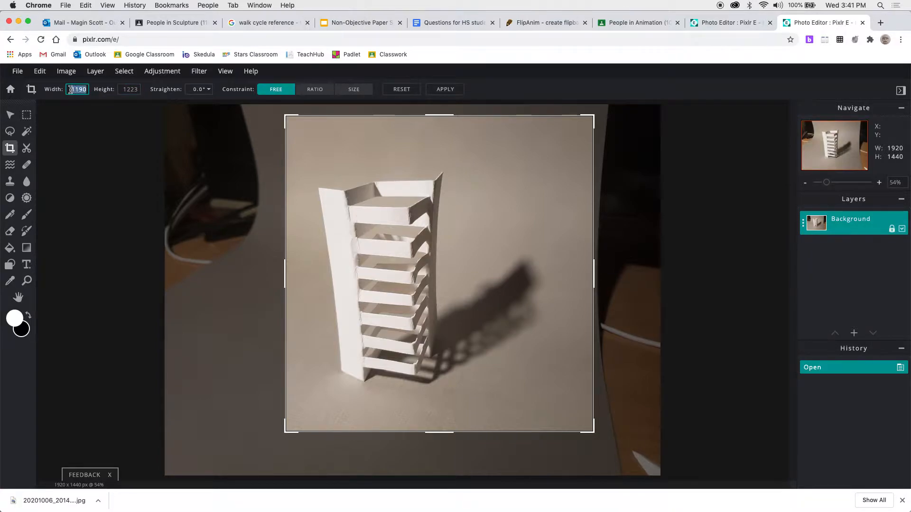
{"action": "double_click", "coordinate": [121, 89]}
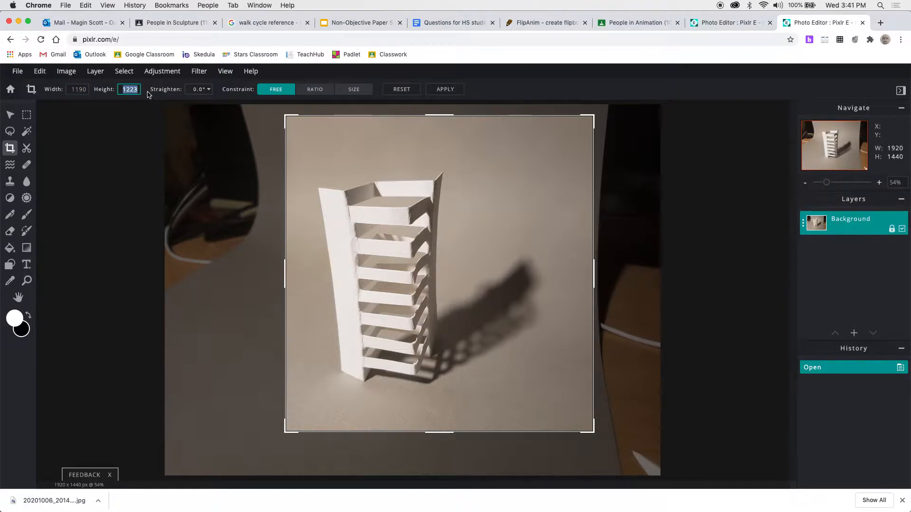
{"action": "type", "text": "1190"}
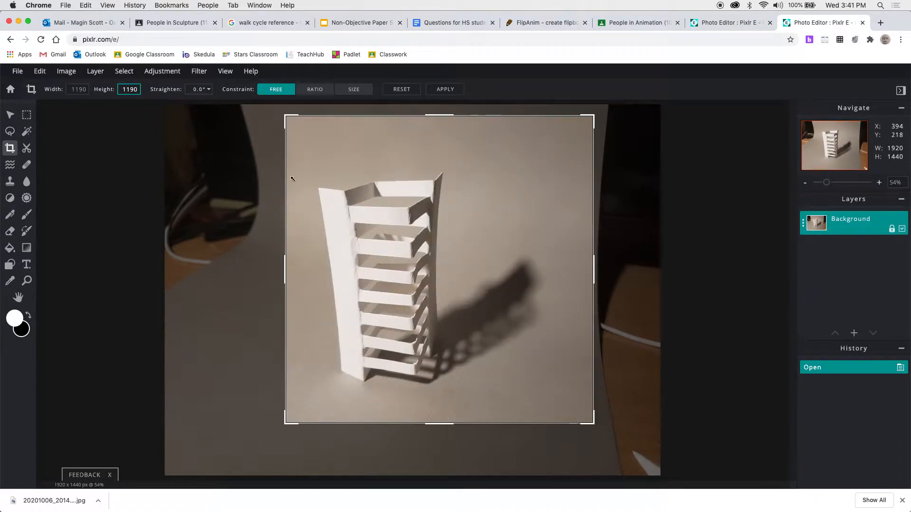
{"action": "left_click_drag", "start_coordinate": [430, 222], "coordinate": [432, 221]}
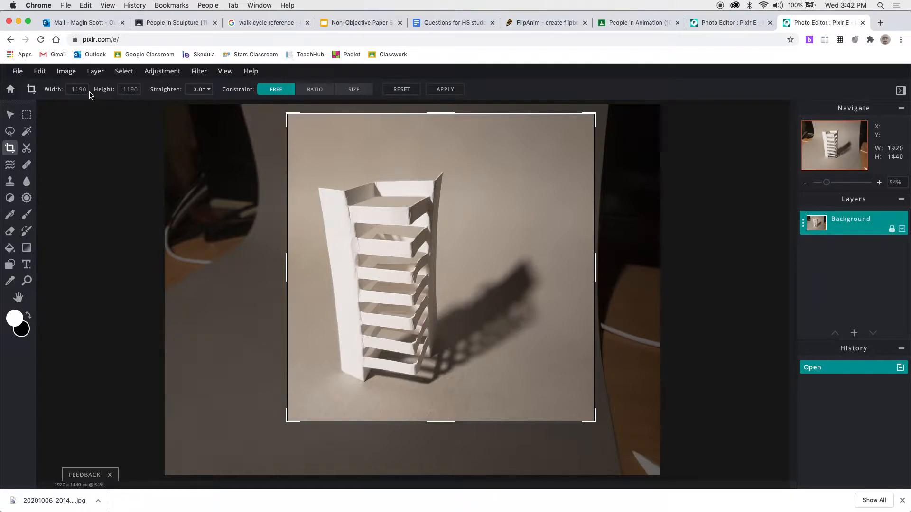
Try to set the crop frame to a width of 2550 px and a height of 3300 px
{"action": "left_click", "coordinate": [67, 90]}
{"action": "type", "text": "2550"}
{"action": "left_click", "coordinate": [124, 92]}
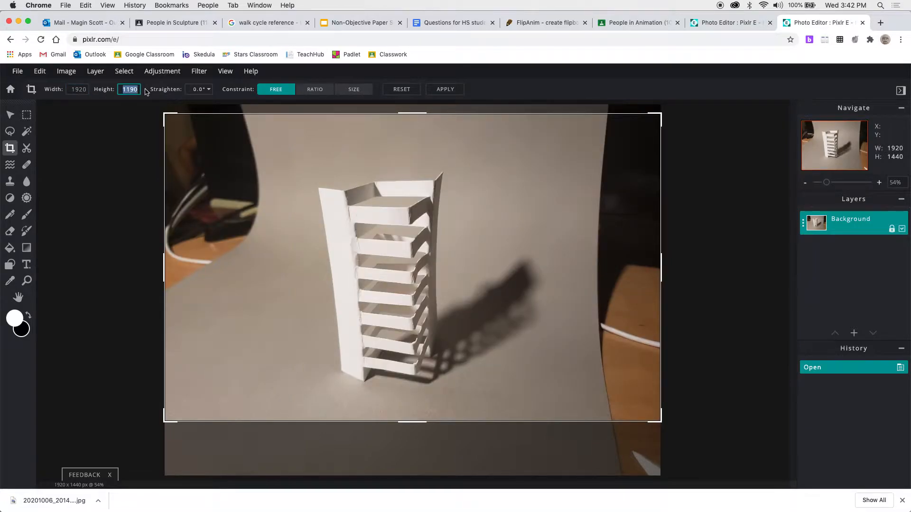
{"action": "type", "text": "33"}
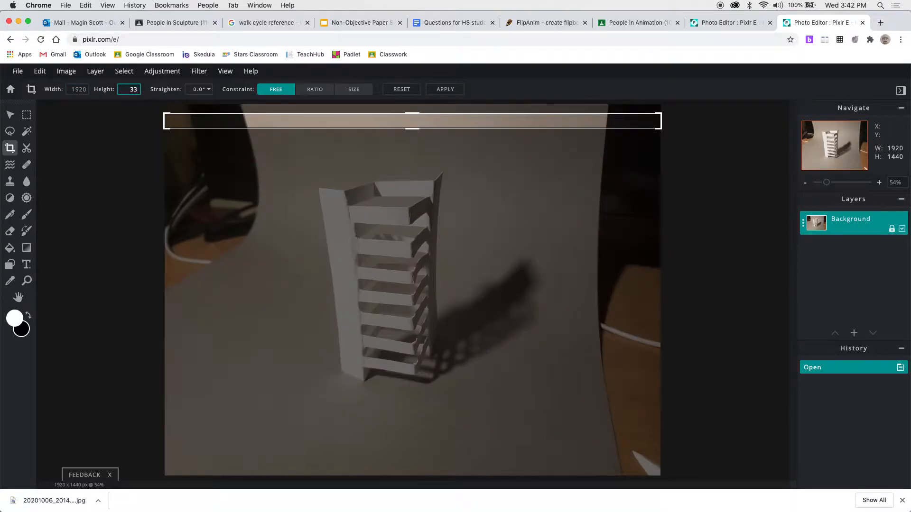
{"action": "type", "text": "00"}
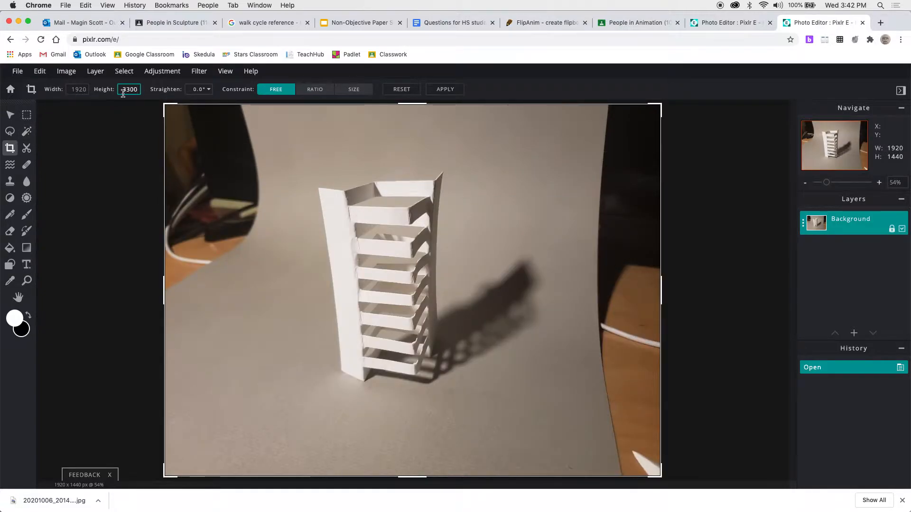
Reframe the crop tightly around the paper sculpture and its shadow, at about 1055 by 1106 px
{"action": "scroll", "coordinate": [262, 188], "scroll_direction": "down", "scroll_amount": 4}
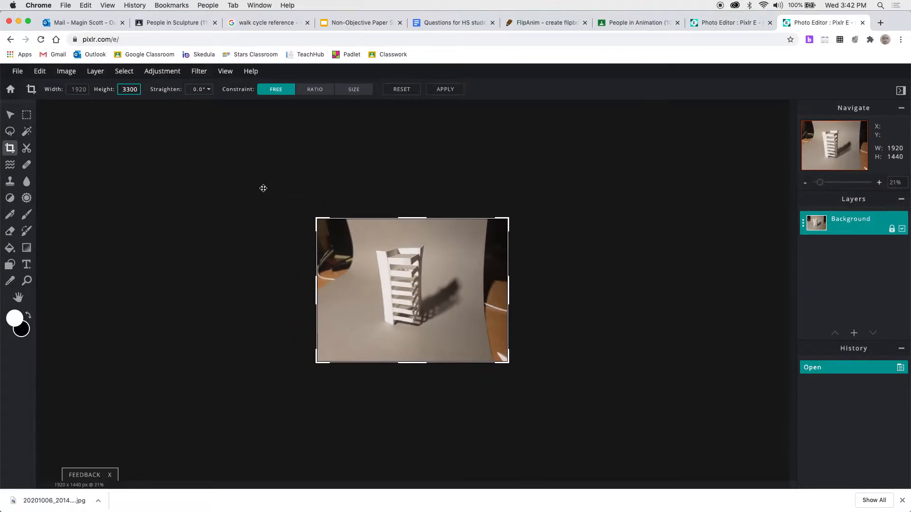
{"action": "scroll", "coordinate": [263, 188], "scroll_direction": "up", "scroll_amount": 5}
{"action": "scroll", "coordinate": [263, 189], "scroll_direction": "down", "scroll_amount": 5}
{"action": "scroll", "coordinate": [264, 188], "scroll_direction": "up", "scroll_amount": 1}
{"action": "scroll", "coordinate": [263, 189], "scroll_direction": "up", "scroll_amount": 1}
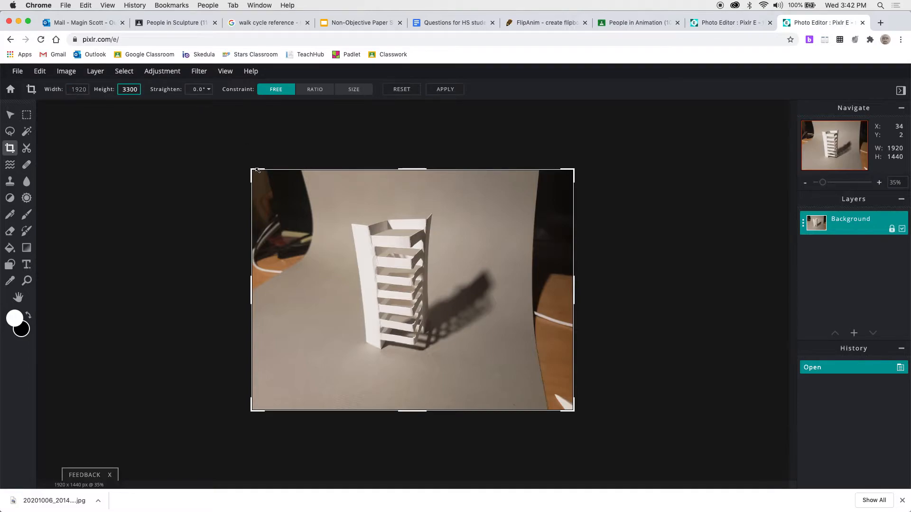
{"action": "left_click_drag", "start_coordinate": [263, 176], "coordinate": [348, 199]}
{"action": "left_click_drag", "start_coordinate": [570, 409], "coordinate": [513, 379]}
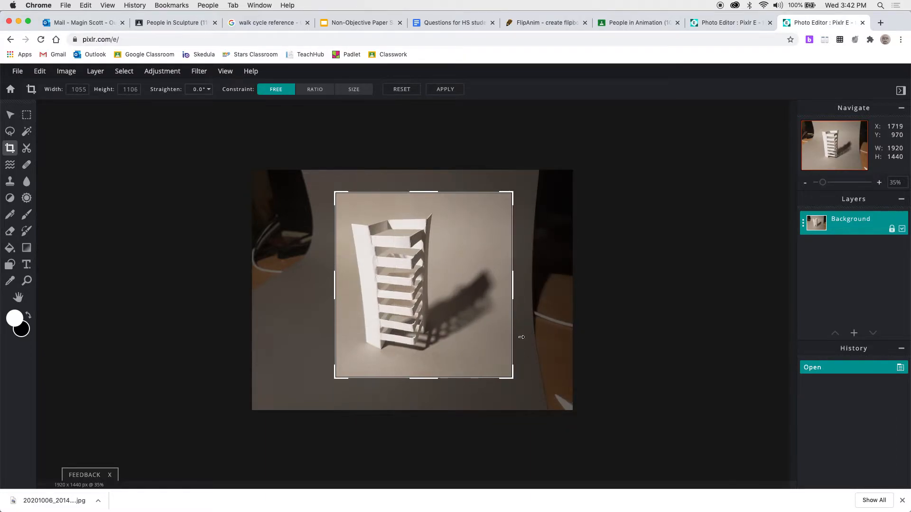
{"action": "left_click", "coordinate": [457, 353]}
{"action": "left_click_drag", "start_coordinate": [398, 288], "coordinate": [402, 286]}
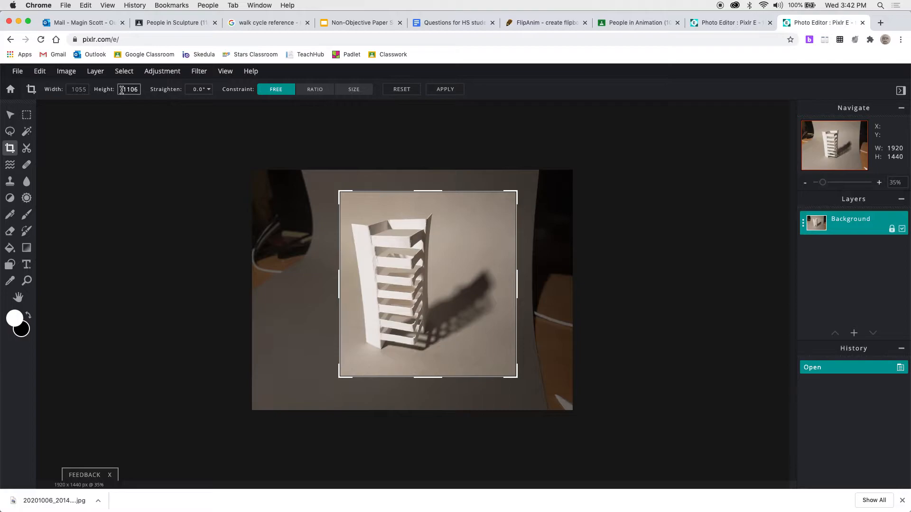
Set the crop height to 1055 px for a square frame, nudge it around the sculpture, and apply the crop
{"action": "left_click_drag", "start_coordinate": [122, 90], "coordinate": [140, 91]}
{"action": "type", "text": "1055"}
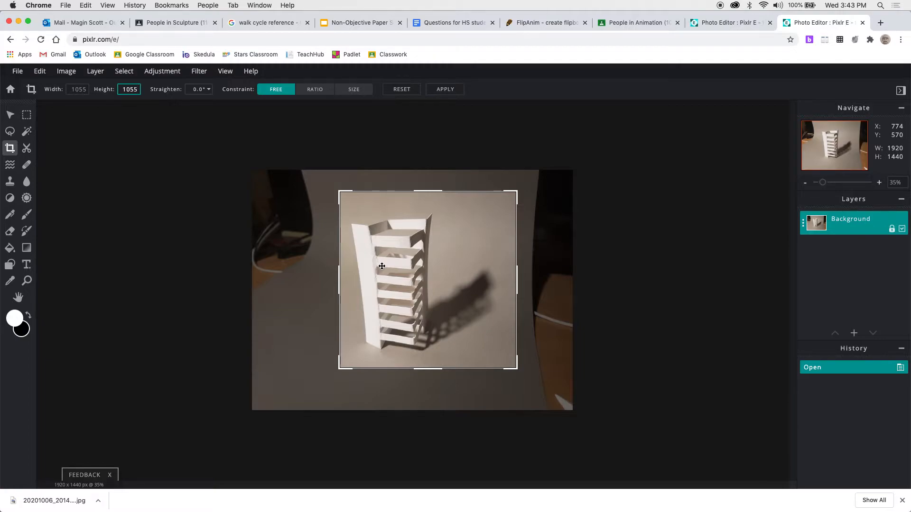
{"action": "left_click_drag", "start_coordinate": [397, 271], "coordinate": [394, 269]}
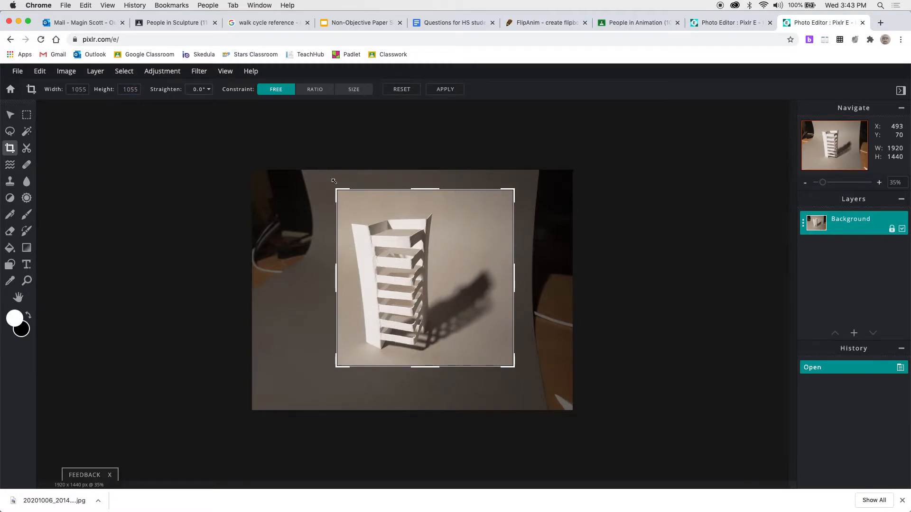
{"action": "left_click", "coordinate": [444, 91]}
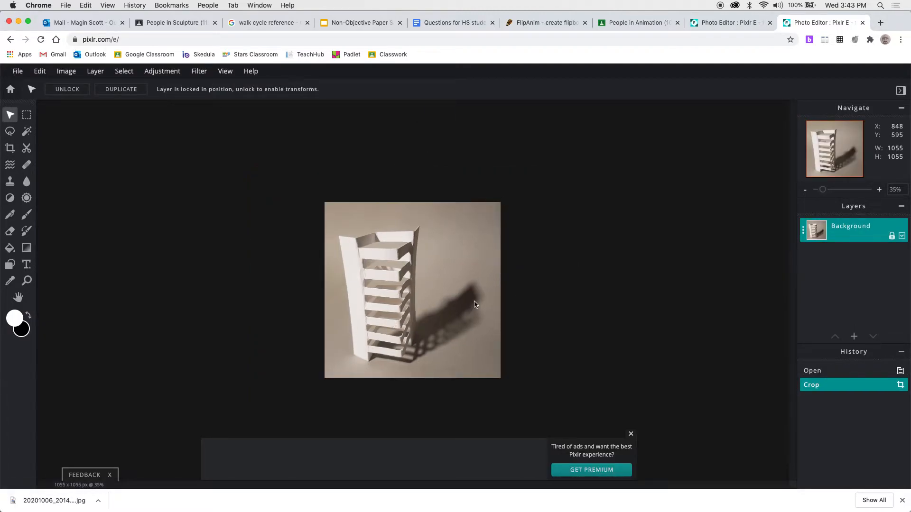
{"action": "left_click", "coordinate": [631, 435]}
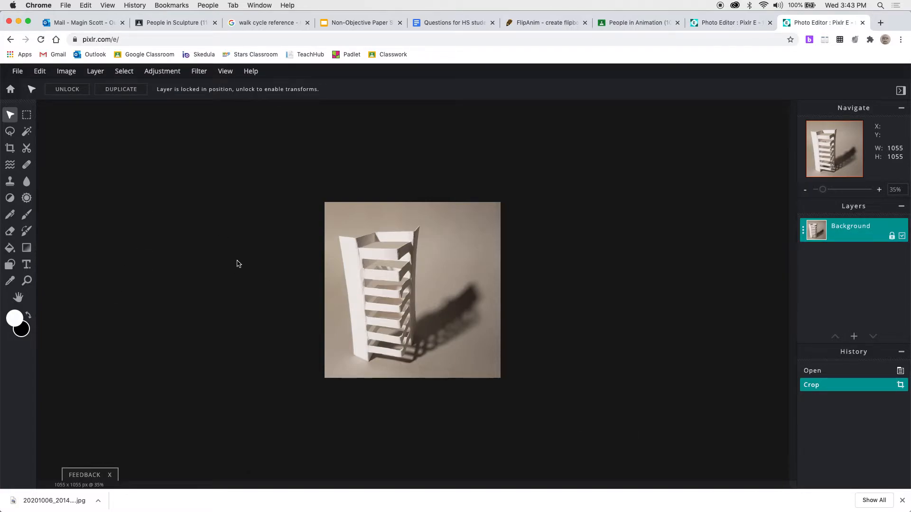
Cool the photo's color temperature toward blue with Temperature & tint, keep the tint about neutral, and apply the adjustment
{"action": "scroll", "coordinate": [292, 257], "scroll_direction": "up", "scroll_amount": 5}
{"action": "scroll", "coordinate": [292, 257], "scroll_direction": "down", "scroll_amount": 3}
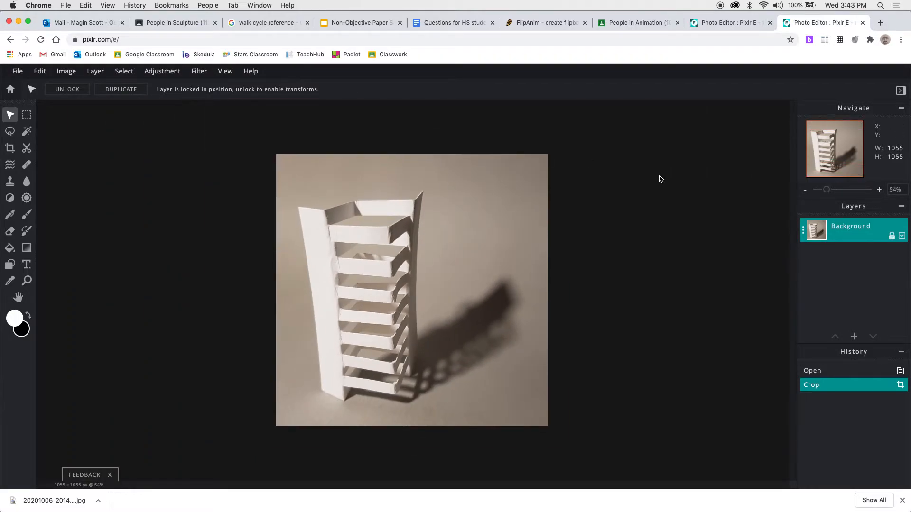
{"action": "mouse_move", "coordinate": [829, 192]}
{"action": "left_mouse_down"}
{"action": "mouse_move", "coordinate": [848, 192]}
{"action": "mouse_move", "coordinate": [832, 194]}
{"action": "left_mouse_up"}
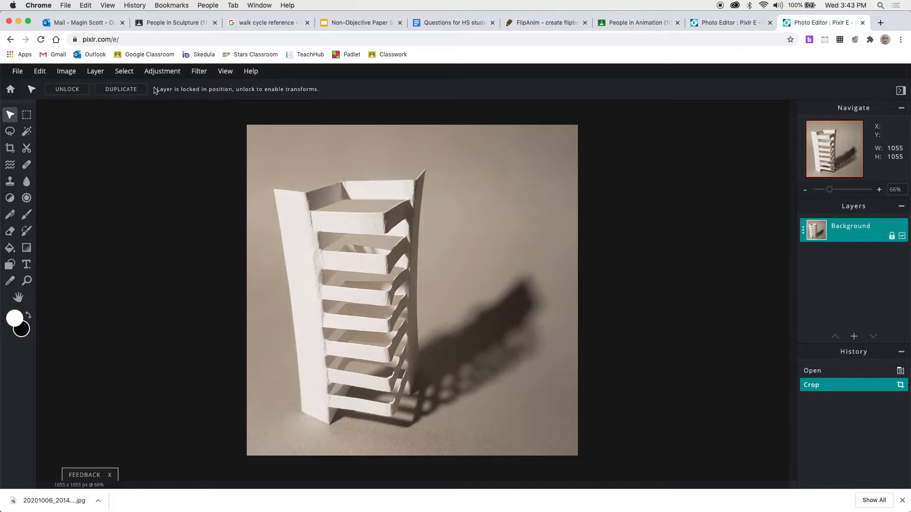
{"action": "left_click", "coordinate": [164, 74]}
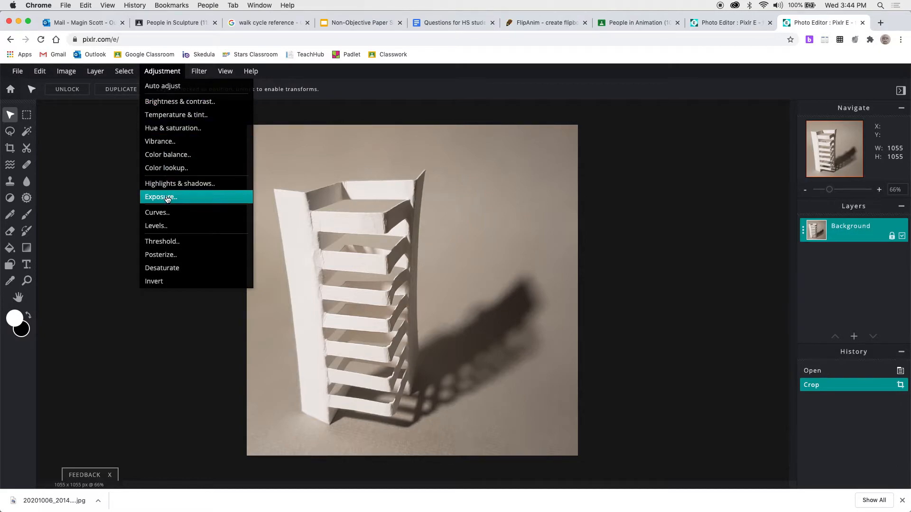
{"action": "left_click", "coordinate": [167, 117]}
{"action": "left_click_drag", "start_coordinate": [406, 247], "coordinate": [554, 160]}
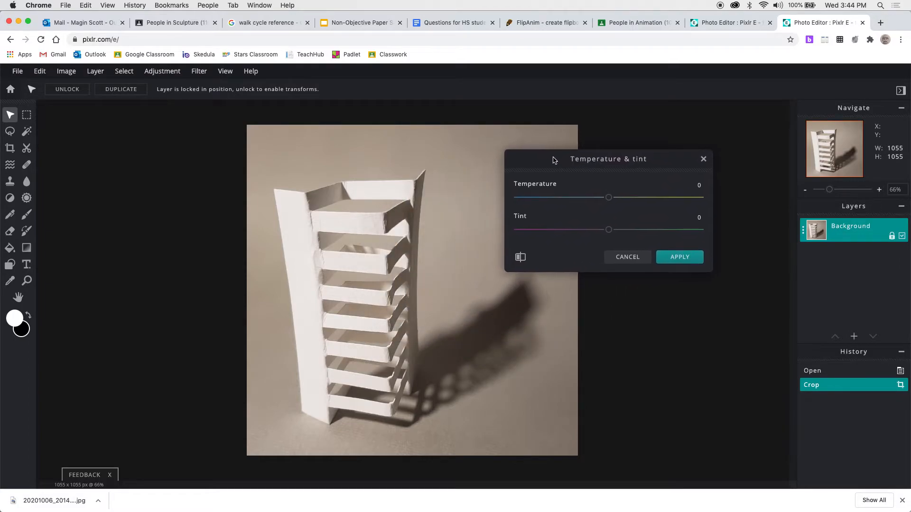
{"action": "left_click_drag", "start_coordinate": [611, 201], "coordinate": [585, 203]}
{"action": "mouse_move", "coordinate": [585, 203]}
{"action": "left_mouse_down"}
{"action": "mouse_move", "coordinate": [710, 197]}
{"action": "mouse_move", "coordinate": [486, 209]}
{"action": "mouse_move", "coordinate": [610, 199]}
{"action": "mouse_move", "coordinate": [590, 203]}
{"action": "left_mouse_up"}
{"action": "mouse_move", "coordinate": [591, 201]}
{"action": "left_mouse_down"}
{"action": "mouse_move", "coordinate": [603, 199]}
{"action": "mouse_move", "coordinate": [588, 202]}
{"action": "left_mouse_up"}
{"action": "mouse_move", "coordinate": [609, 230]}
{"action": "left_mouse_down"}
{"action": "mouse_move", "coordinate": [544, 231]}
{"action": "mouse_move", "coordinate": [679, 232]}
{"action": "mouse_move", "coordinate": [604, 235]}
{"action": "left_mouse_up"}
{"action": "left_click_drag", "start_coordinate": [592, 237], "coordinate": [610, 236]}
{"action": "left_click", "coordinate": [674, 261]}
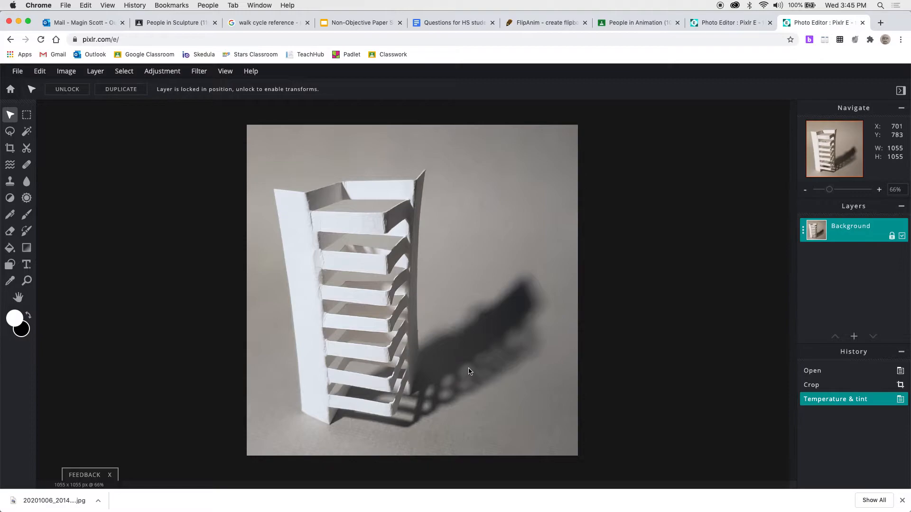
Set the photo's brightness to -10 and contrast to 16, and apply the adjustment
{"action": "left_click", "coordinate": [165, 73]}
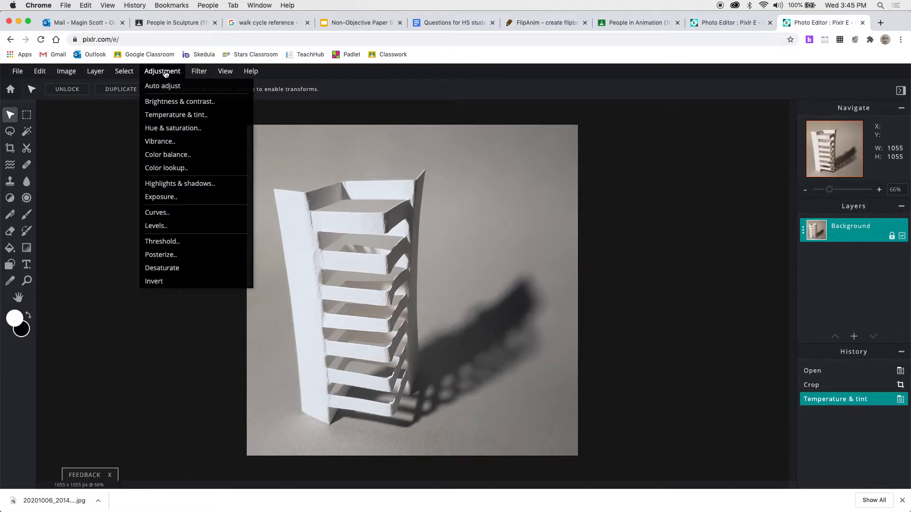
{"action": "left_click", "coordinate": [183, 103]}
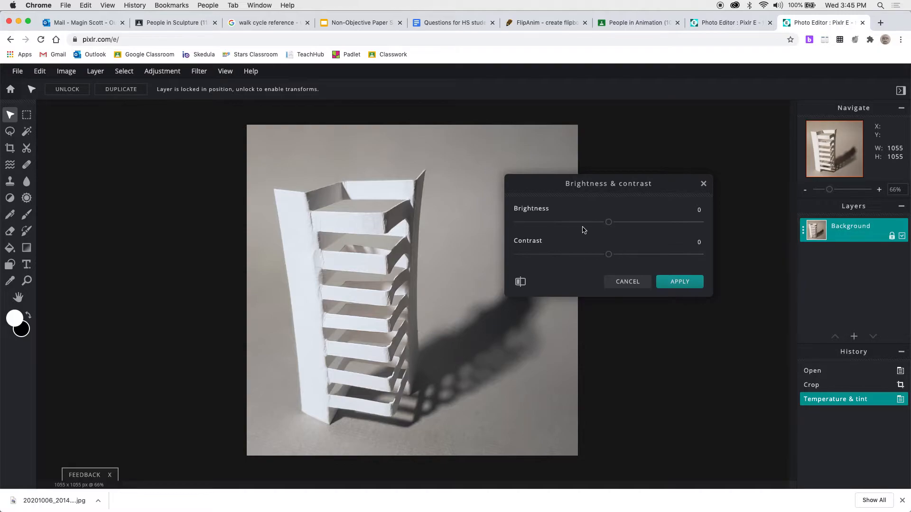
{"action": "mouse_move", "coordinate": [607, 223]}
{"action": "left_mouse_down"}
{"action": "mouse_move", "coordinate": [552, 228]}
{"action": "mouse_move", "coordinate": [653, 224]}
{"action": "mouse_move", "coordinate": [591, 225]}
{"action": "mouse_move", "coordinate": [609, 229]}
{"action": "mouse_move", "coordinate": [599, 223]}
{"action": "left_mouse_up"}
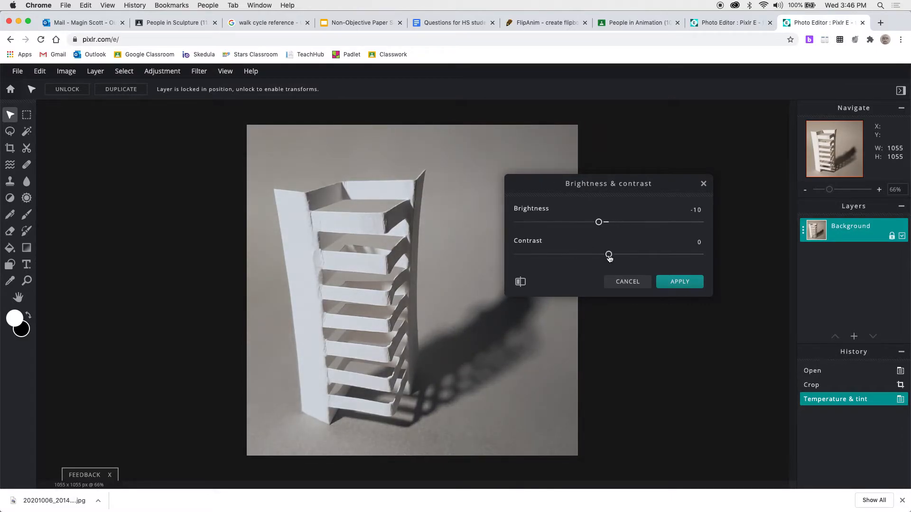
{"action": "mouse_move", "coordinate": [610, 256]}
{"action": "left_mouse_down"}
{"action": "mouse_move", "coordinate": [706, 250]}
{"action": "mouse_move", "coordinate": [512, 255]}
{"action": "mouse_move", "coordinate": [624, 256]}
{"action": "left_mouse_up"}
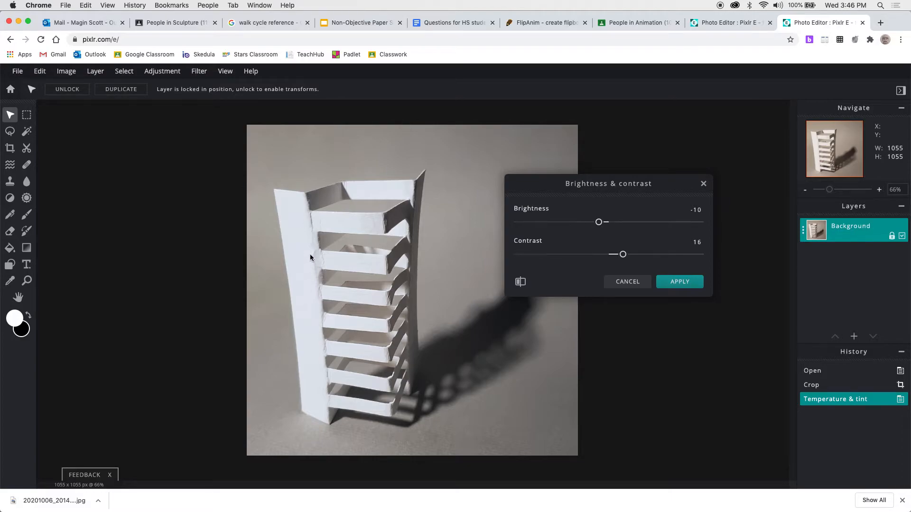
{"action": "mouse_move", "coordinate": [600, 225]}
{"action": "left_mouse_down"}
{"action": "mouse_move", "coordinate": [589, 223]}
{"action": "mouse_move", "coordinate": [667, 218]}
{"action": "mouse_move", "coordinate": [591, 224]}
{"action": "mouse_move", "coordinate": [599, 224]}
{"action": "left_mouse_up"}
{"action": "left_click", "coordinate": [679, 284]}
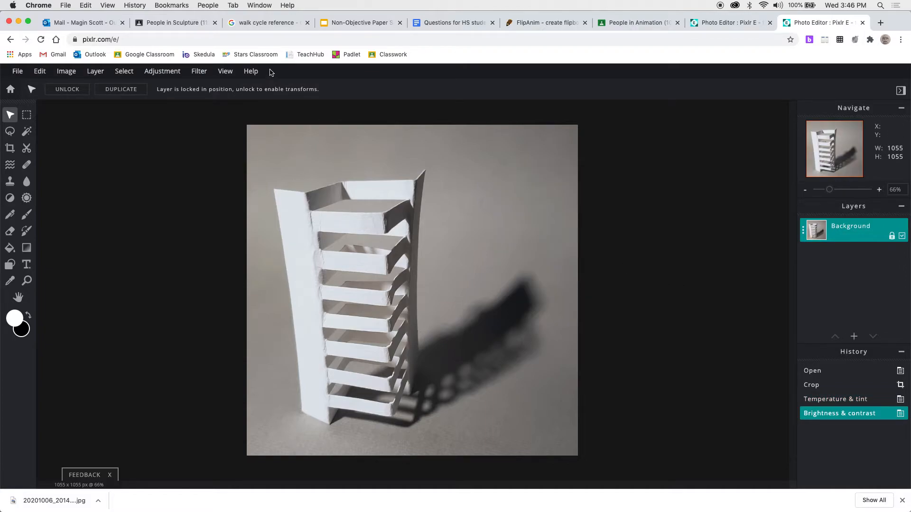
Darken the photo's shadows and slightly lower its highlights with Highlights & shadows, and apply the adjustment
{"action": "left_click", "coordinate": [163, 72]}
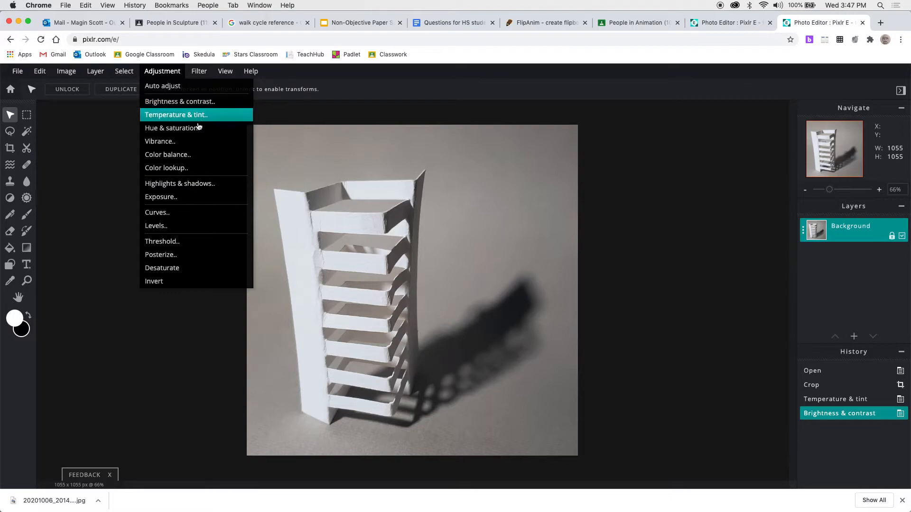
{"action": "left_click", "coordinate": [194, 188]}
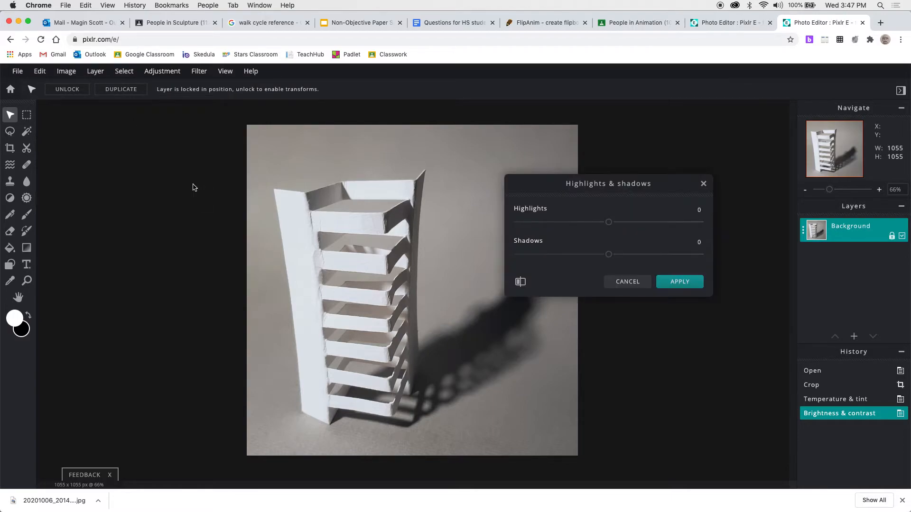
{"action": "left_click_drag", "start_coordinate": [604, 188], "coordinate": [627, 158]}
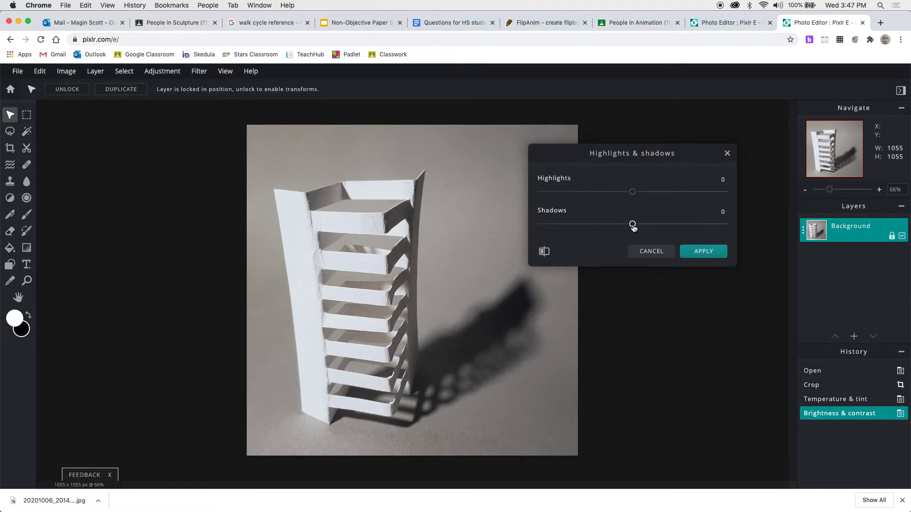
{"action": "mouse_move", "coordinate": [633, 226]}
{"action": "left_mouse_down"}
{"action": "mouse_move", "coordinate": [714, 223]}
{"action": "mouse_move", "coordinate": [541, 227]}
{"action": "mouse_move", "coordinate": [630, 231]}
{"action": "left_mouse_up"}
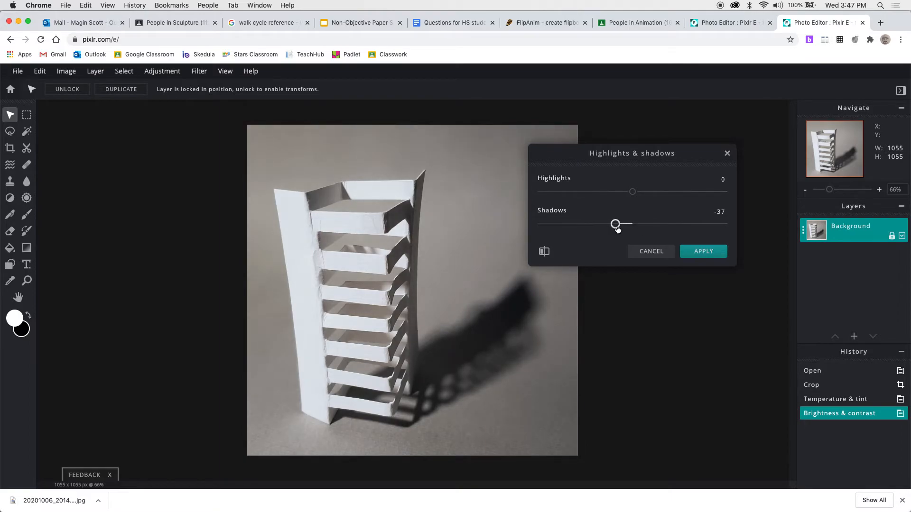
{"action": "left_click_drag", "start_coordinate": [631, 231], "coordinate": [623, 230]}
{"action": "mouse_move", "coordinate": [634, 192]}
{"action": "left_mouse_down"}
{"action": "mouse_move", "coordinate": [740, 193]}
{"action": "mouse_move", "coordinate": [567, 192]}
{"action": "mouse_move", "coordinate": [648, 195]}
{"action": "mouse_move", "coordinate": [604, 195]}
{"action": "mouse_move", "coordinate": [624, 197]}
{"action": "left_mouse_up"}
{"action": "left_click", "coordinate": [704, 256]}
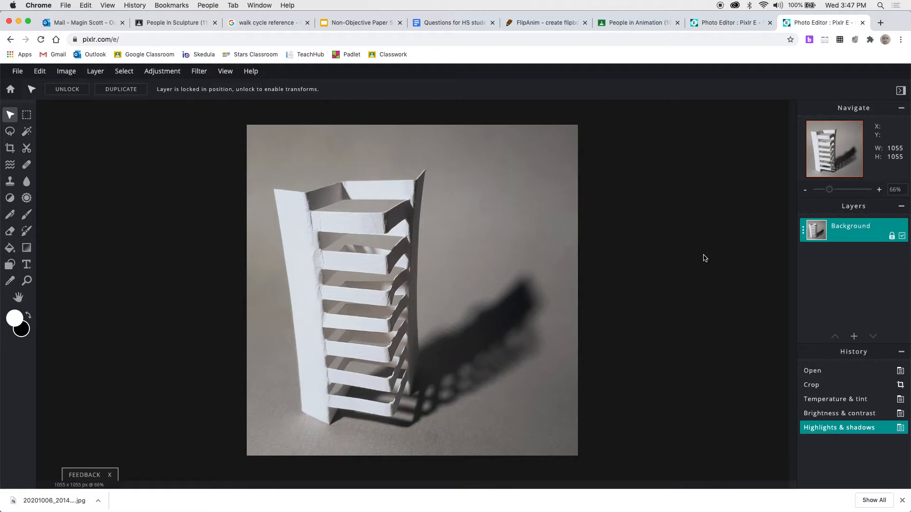
Try shifting the photo's hue and saturation to -2 each, and discard the adjustment
{"action": "left_click", "coordinate": [161, 72]}
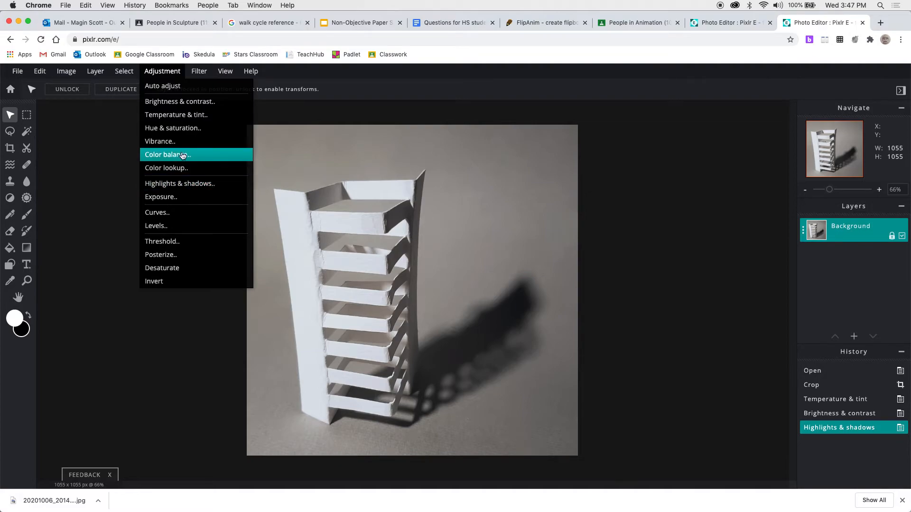
{"action": "left_click", "coordinate": [175, 131]}
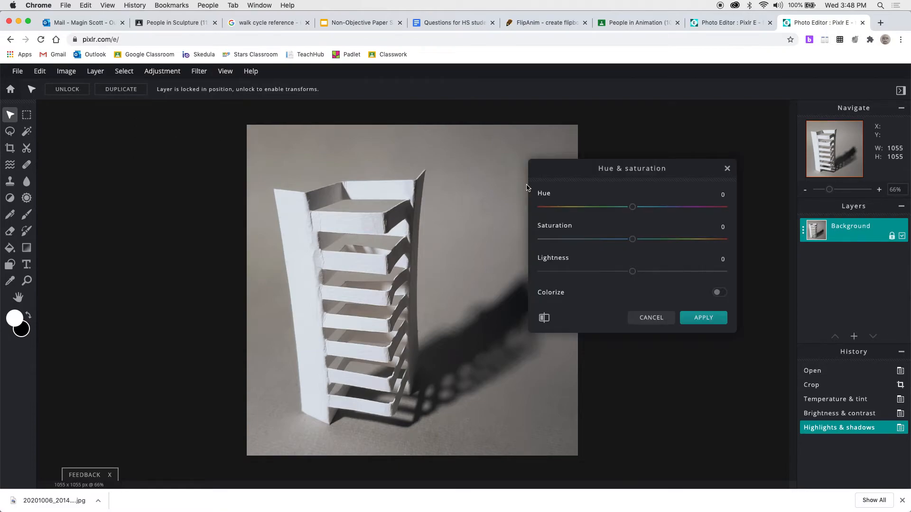
{"action": "mouse_move", "coordinate": [634, 241]}
{"action": "left_mouse_down"}
{"action": "mouse_move", "coordinate": [536, 239]}
{"action": "mouse_move", "coordinate": [629, 238]}
{"action": "left_mouse_up"}
{"action": "left_click_drag", "start_coordinate": [631, 207], "coordinate": [614, 214]}
{"action": "mouse_move", "coordinate": [616, 213]}
{"action": "left_mouse_down"}
{"action": "mouse_move", "coordinate": [602, 212]}
{"action": "mouse_move", "coordinate": [661, 210]}
{"action": "mouse_move", "coordinate": [633, 211]}
{"action": "left_mouse_up"}
{"action": "mouse_move", "coordinate": [627, 275]}
{"action": "left_mouse_down"}
{"action": "mouse_move", "coordinate": [656, 271]}
{"action": "mouse_move", "coordinate": [622, 266]}
{"action": "mouse_move", "coordinate": [655, 266]}
{"action": "mouse_move", "coordinate": [632, 271]}
{"action": "left_mouse_up"}
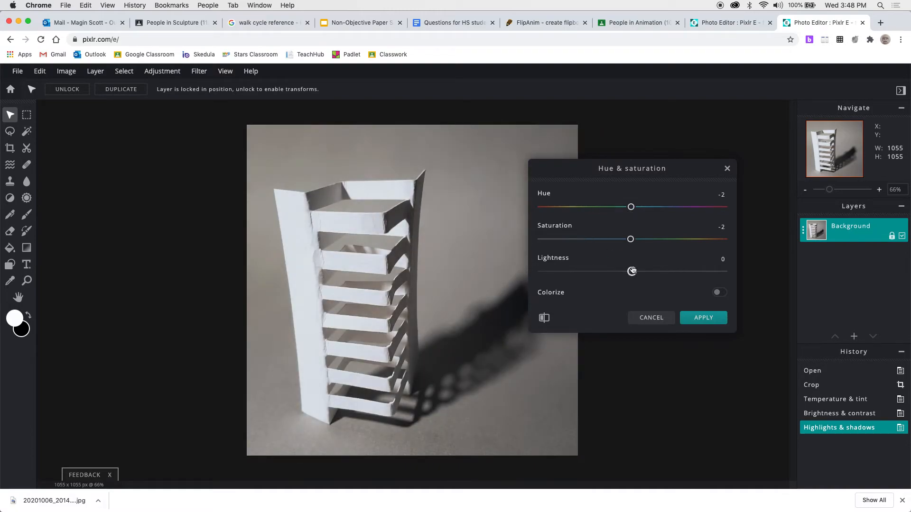
{"action": "left_click", "coordinate": [654, 317]}
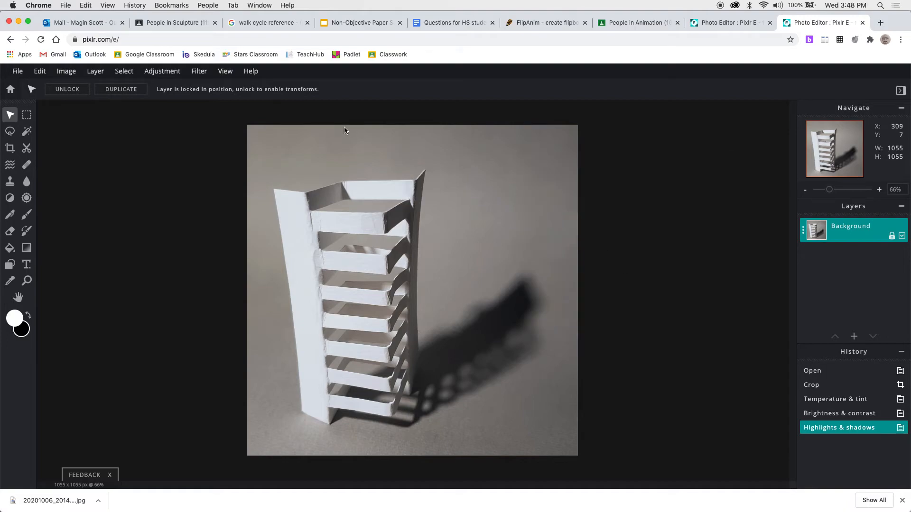
Try a vibrance amount of 1 on the photo, and discard the adjustment
{"action": "left_click", "coordinate": [166, 78]}
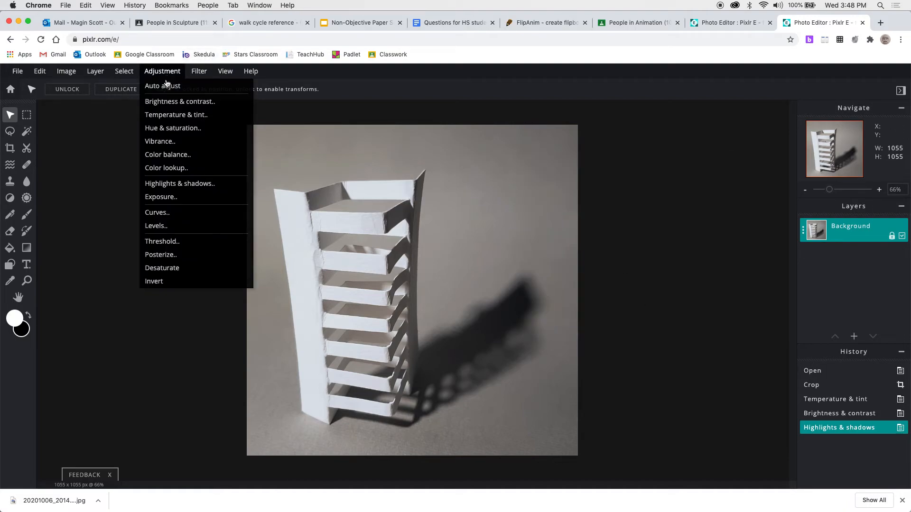
{"action": "left_click", "coordinate": [173, 143]}
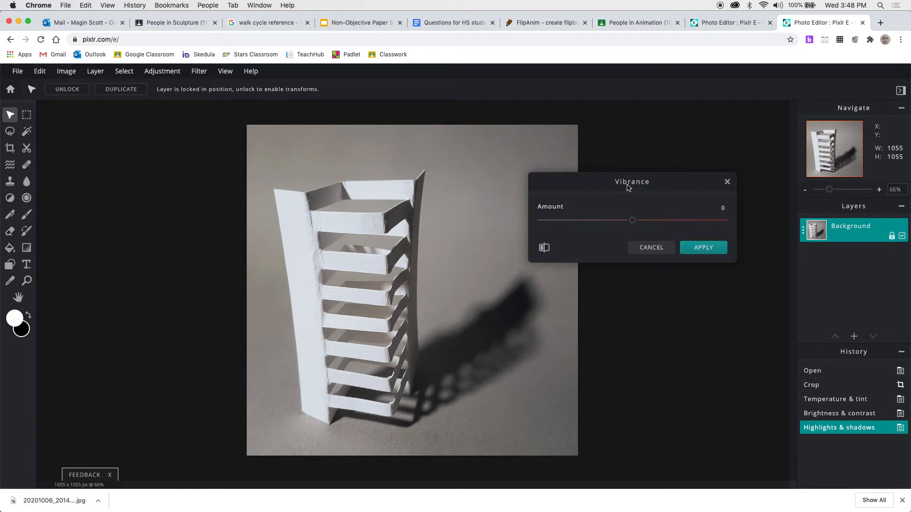
{"action": "mouse_move", "coordinate": [631, 217]}
{"action": "left_mouse_down"}
{"action": "mouse_move", "coordinate": [703, 219]}
{"action": "mouse_move", "coordinate": [646, 224]}
{"action": "mouse_move", "coordinate": [714, 225]}
{"action": "mouse_move", "coordinate": [643, 223]}
{"action": "mouse_move", "coordinate": [664, 235]}
{"action": "mouse_move", "coordinate": [713, 237]}
{"action": "mouse_move", "coordinate": [635, 238]}
{"action": "mouse_move", "coordinate": [684, 230]}
{"action": "mouse_move", "coordinate": [561, 232]}
{"action": "mouse_move", "coordinate": [704, 221]}
{"action": "mouse_move", "coordinate": [508, 224]}
{"action": "mouse_move", "coordinate": [635, 222]}
{"action": "left_mouse_up"}
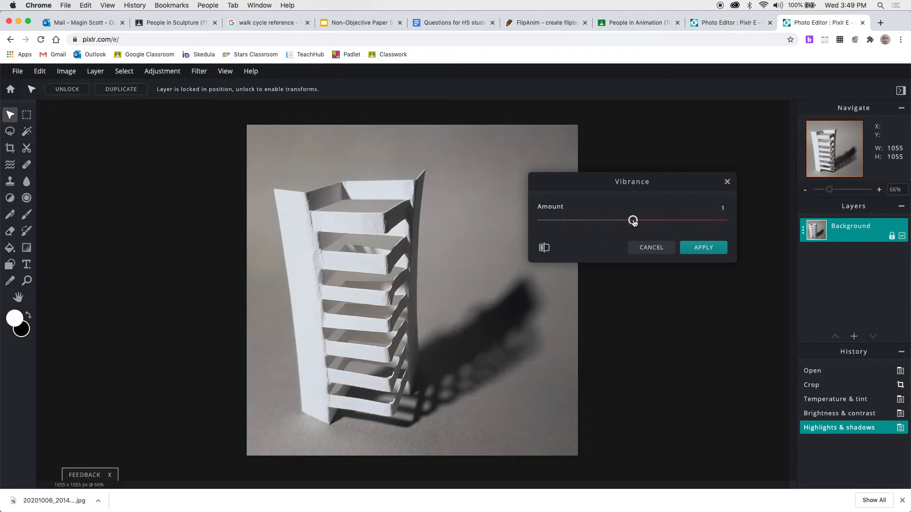
{"action": "left_click", "coordinate": [649, 249]}
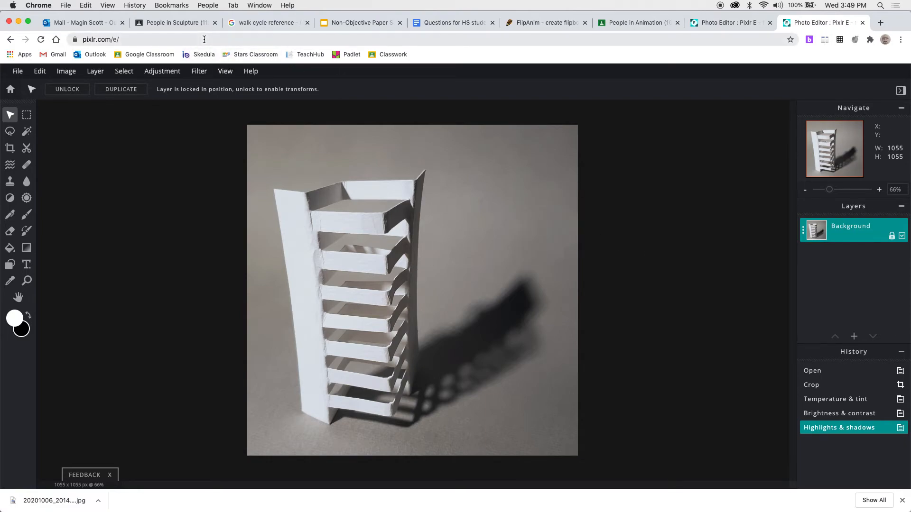
Try the Color balance ranges for shadows, midtones and highlights, test the highlights' red level, and discard the adjustment
{"action": "left_click", "coordinate": [154, 72]}
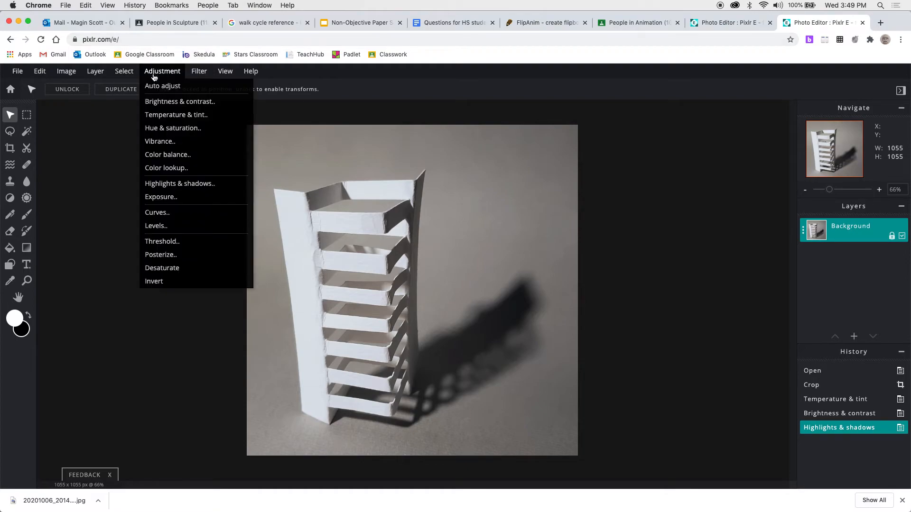
{"action": "left_click", "coordinate": [187, 160]}
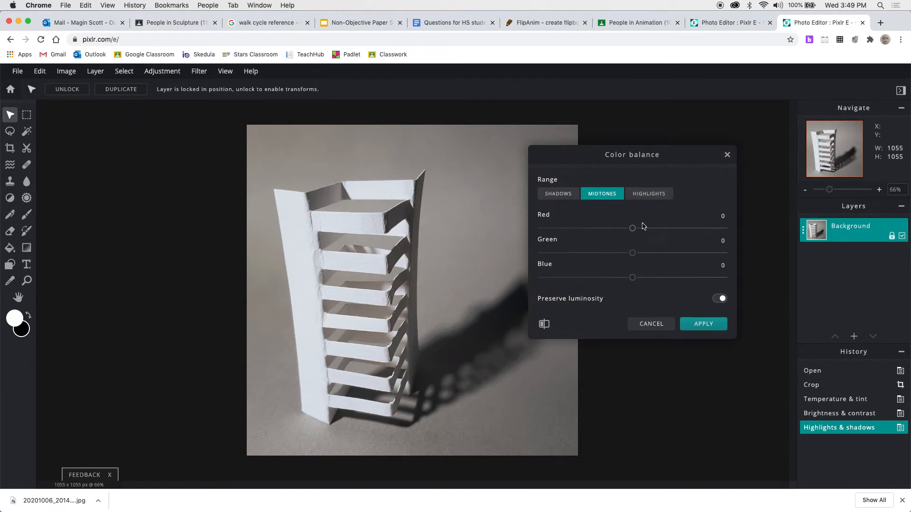
{"action": "left_click_drag", "start_coordinate": [645, 166], "coordinate": [685, 152]}
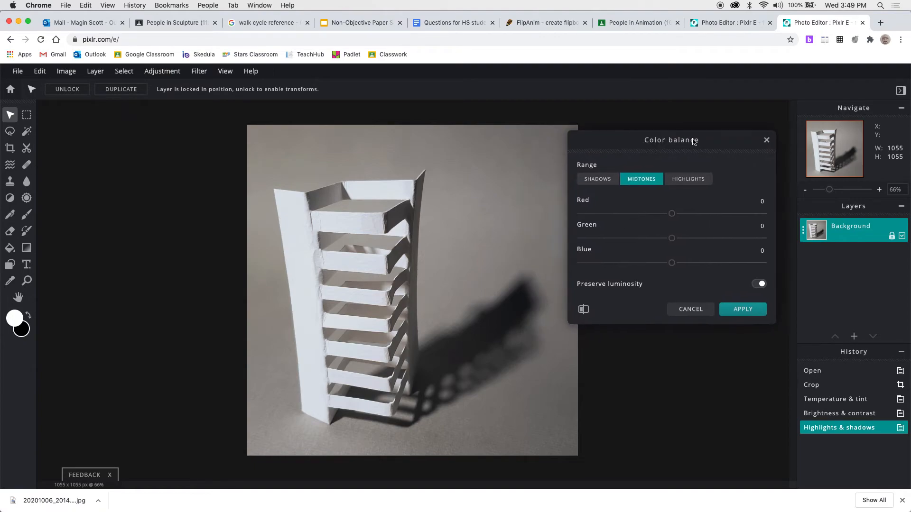
{"action": "left_click", "coordinate": [599, 182]}
{"action": "left_click", "coordinate": [638, 183]}
{"action": "left_click", "coordinate": [689, 181]}
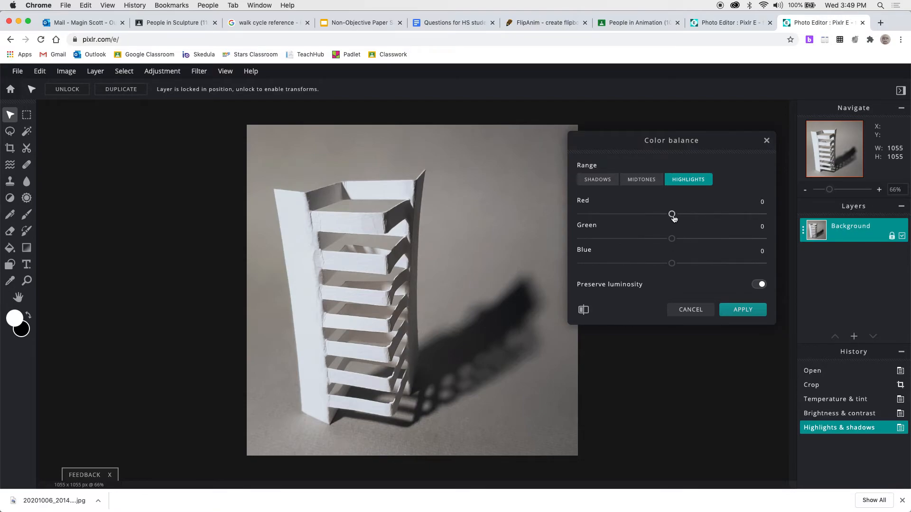
{"action": "left_click_drag", "start_coordinate": [672, 216], "coordinate": [671, 239]}
{"action": "left_click", "coordinate": [687, 311]}
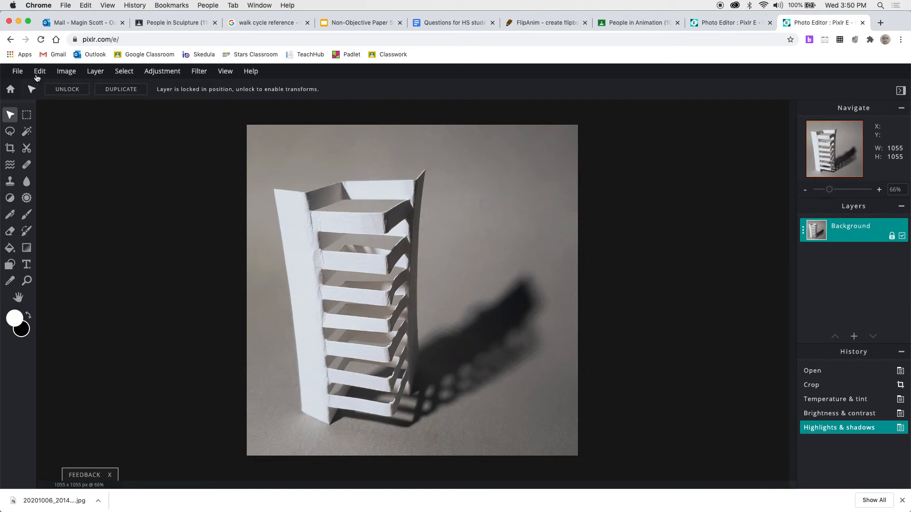
Start saving the image and name the file "Cut Pleat-" followed by the creator's name
{"action": "left_click", "coordinate": [15, 73]}
{"action": "left_click", "coordinate": [17, 71]}
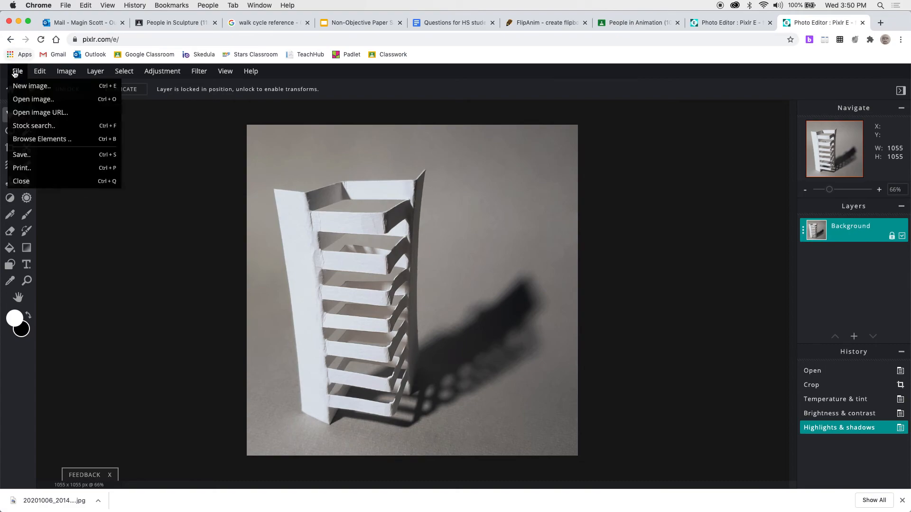
{"action": "left_click", "coordinate": [28, 156]}
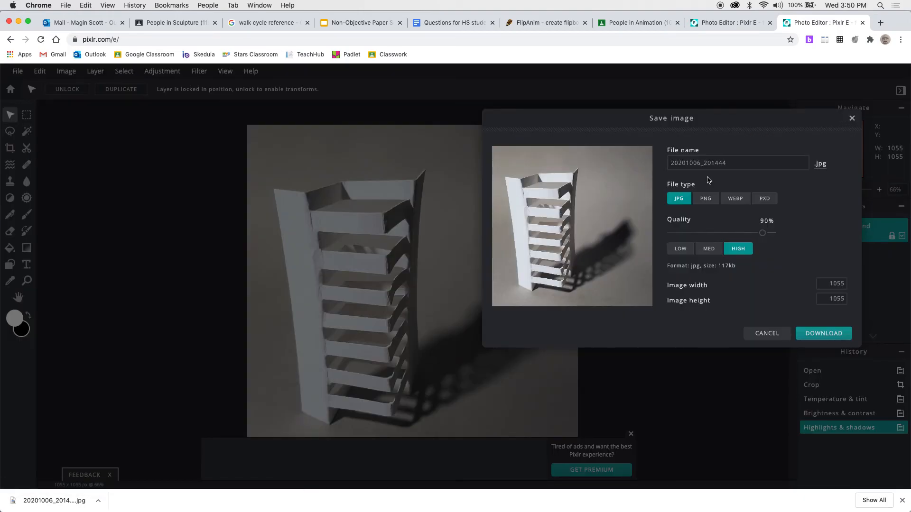
{"action": "left_click_drag", "start_coordinate": [737, 165], "coordinate": [665, 165]}
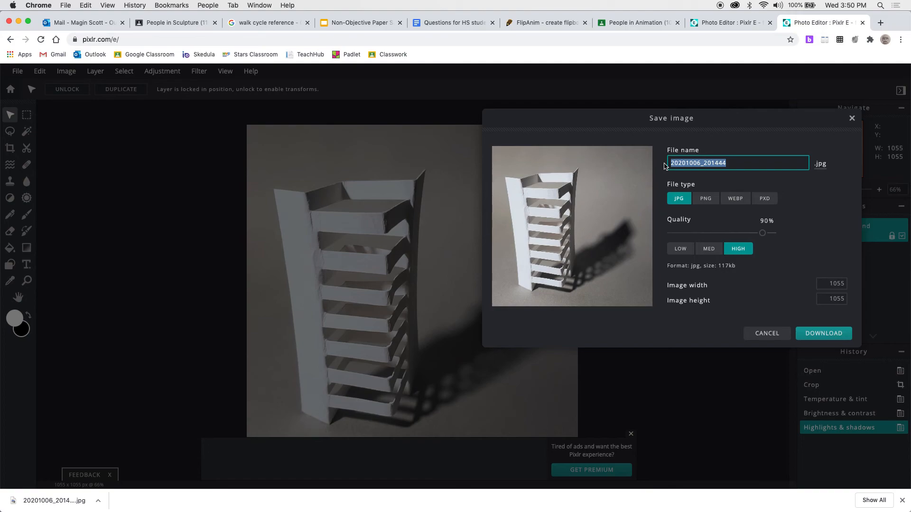
{"action": "type", "text": "Cut Pleat- Magin"}
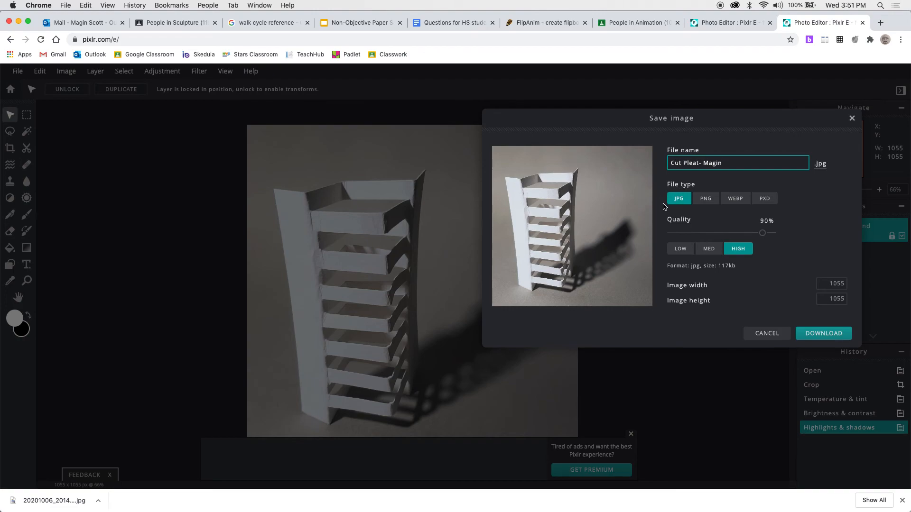
Try the PXD and WEBP file types for the saved image, and return to JPG
{"action": "left_click", "coordinate": [707, 203]}
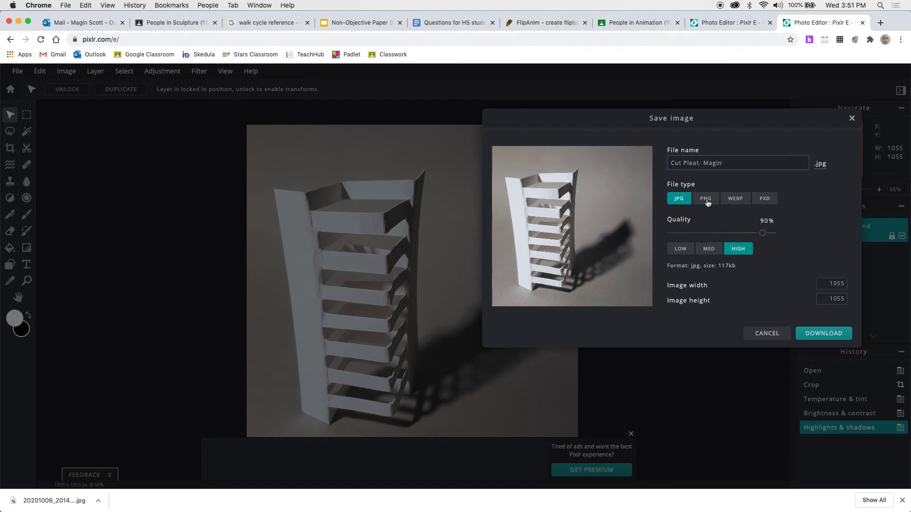
{"action": "left_click", "coordinate": [684, 202]}
{"action": "left_click", "coordinate": [768, 202]}
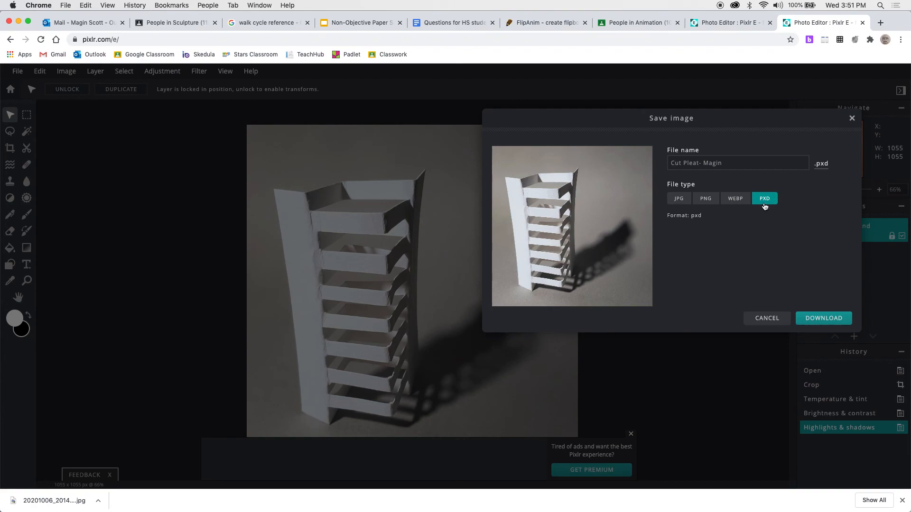
{"action": "left_click", "coordinate": [733, 202]}
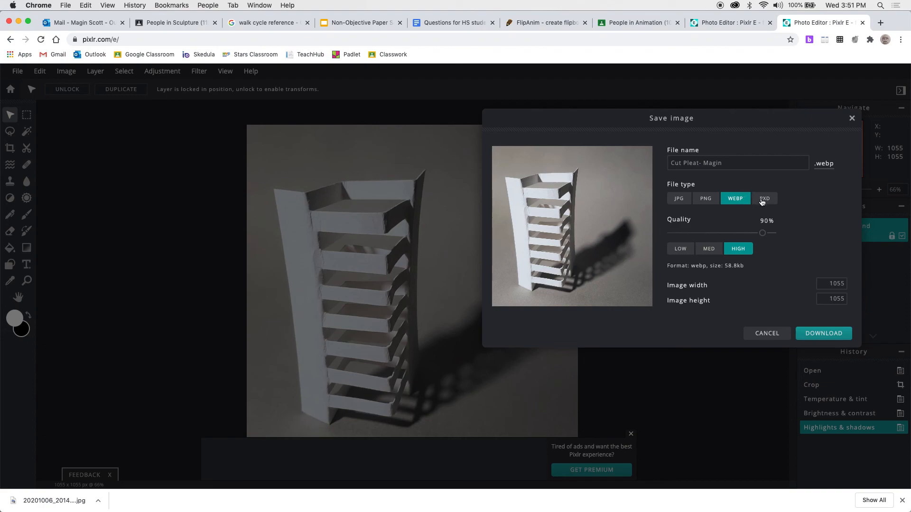
{"action": "left_click", "coordinate": [762, 201]}
{"action": "left_click", "coordinate": [687, 204]}
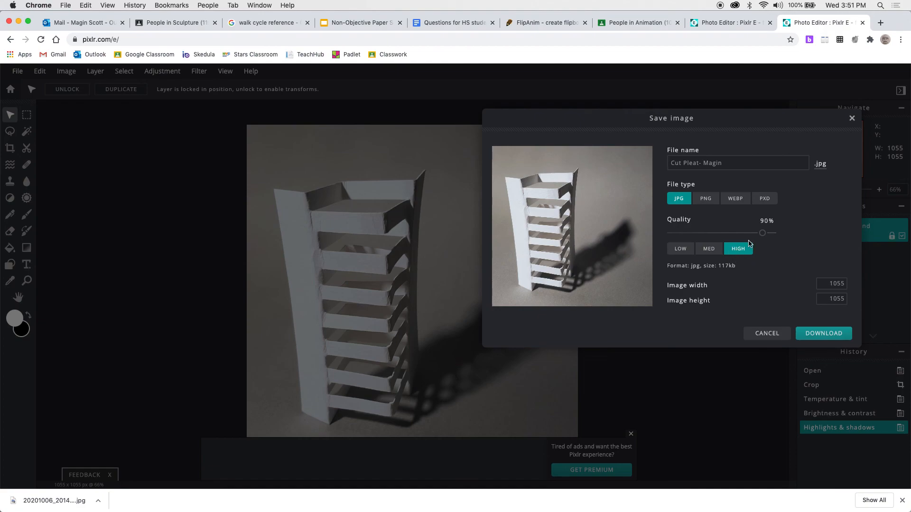
Raise the JPG quality to the maximum, download the image, and close the save dialog
{"action": "left_click_drag", "start_coordinate": [762, 233], "coordinate": [782, 236]}
{"action": "left_click", "coordinate": [809, 335]}
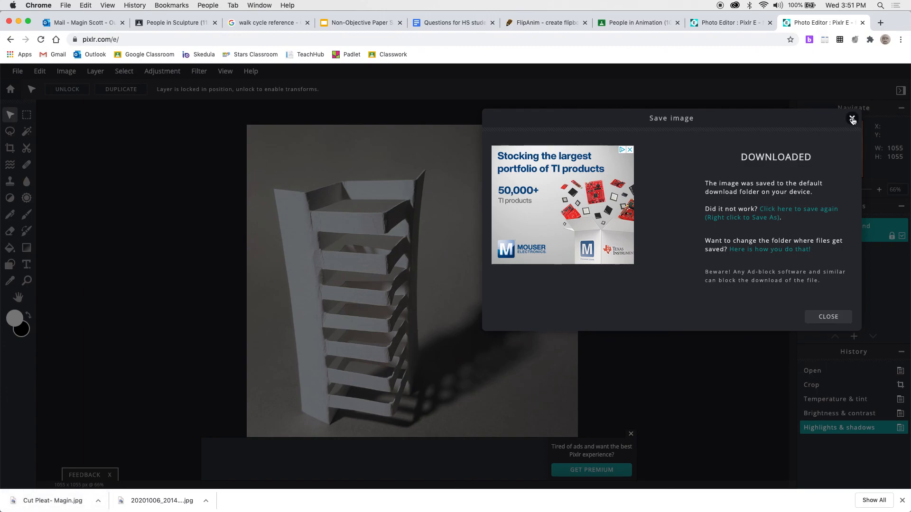
{"action": "left_click", "coordinate": [853, 119]}
Open the downloaded JPG in Preview, examine the finished photo, and close it
{"action": "left_click", "coordinate": [53, 502]}
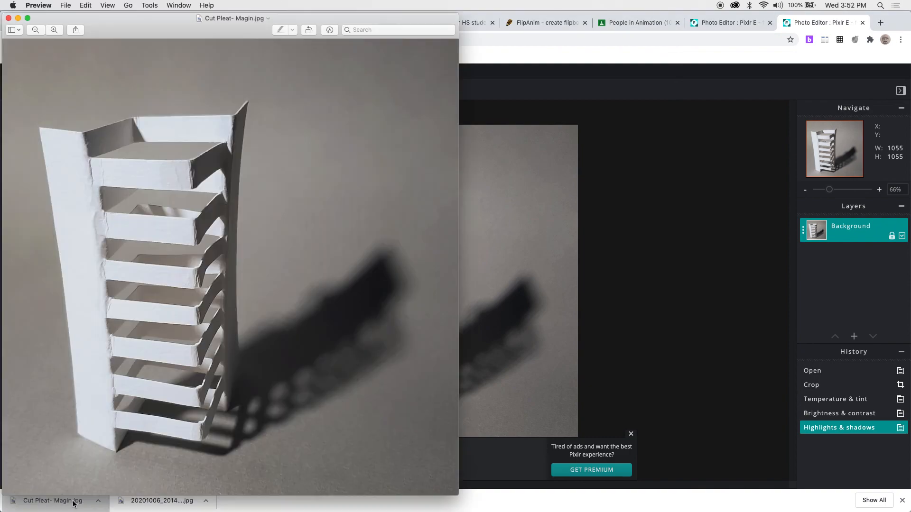
{"action": "left_click_drag", "start_coordinate": [187, 25], "coordinate": [374, 14]}
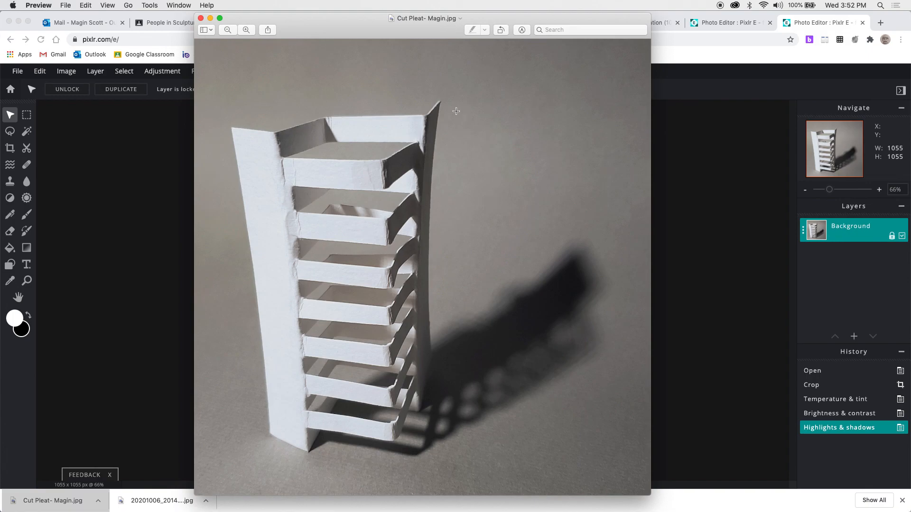
{"action": "left_click", "coordinate": [200, 18]}
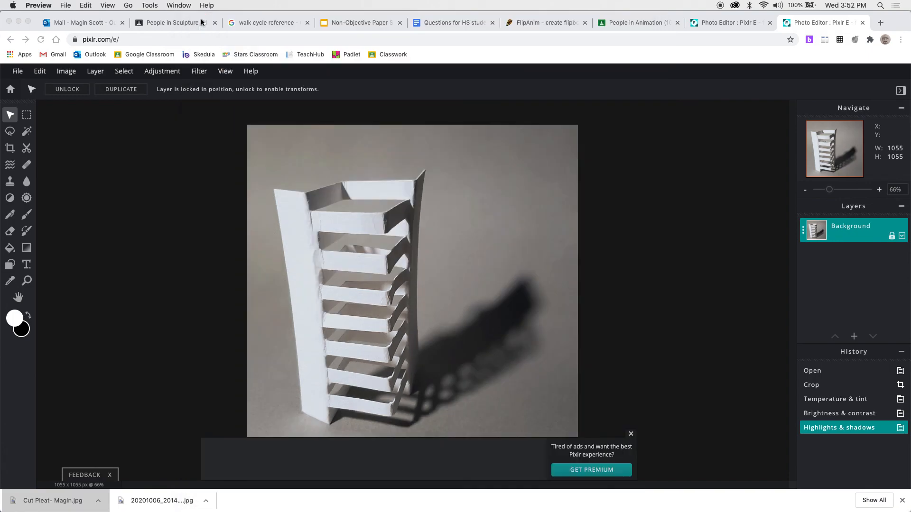